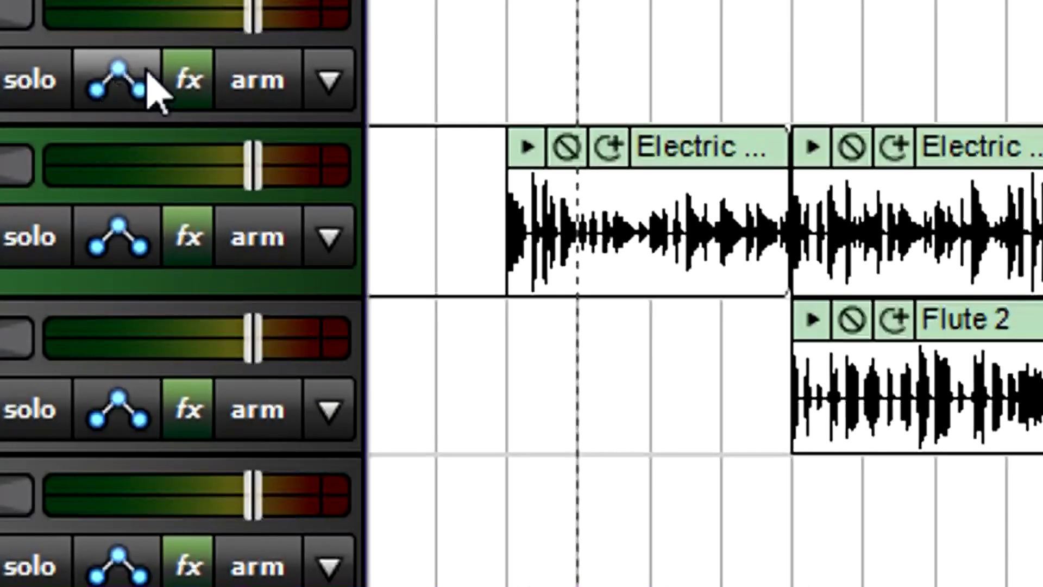
Open the Pultronic Tube EQ, multiband compressor, EZQ, Classic Master Limiter and Classic Flanger windows on tracks 3–7.
click(187, 86)
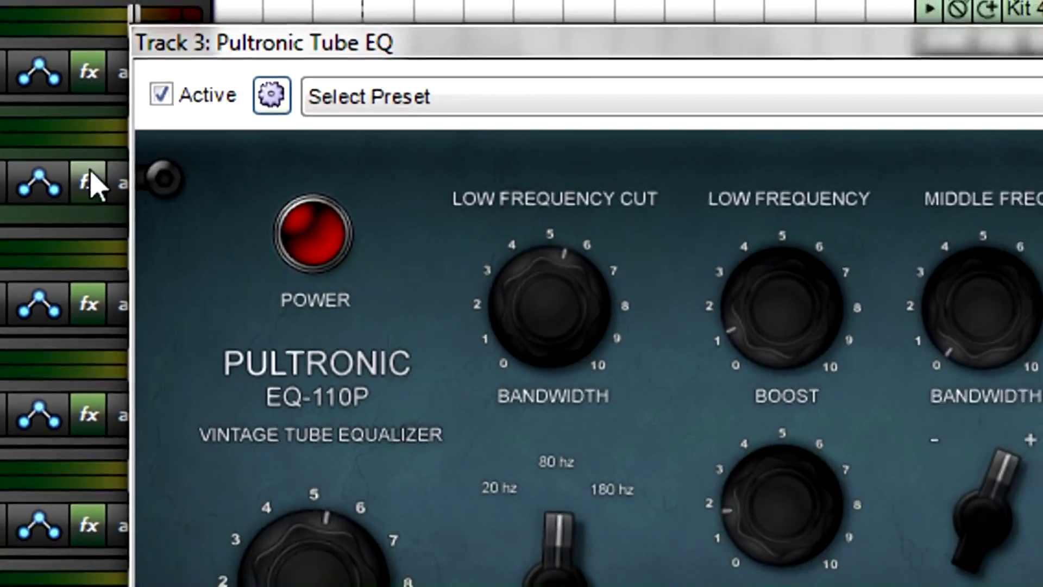
click(136, 208)
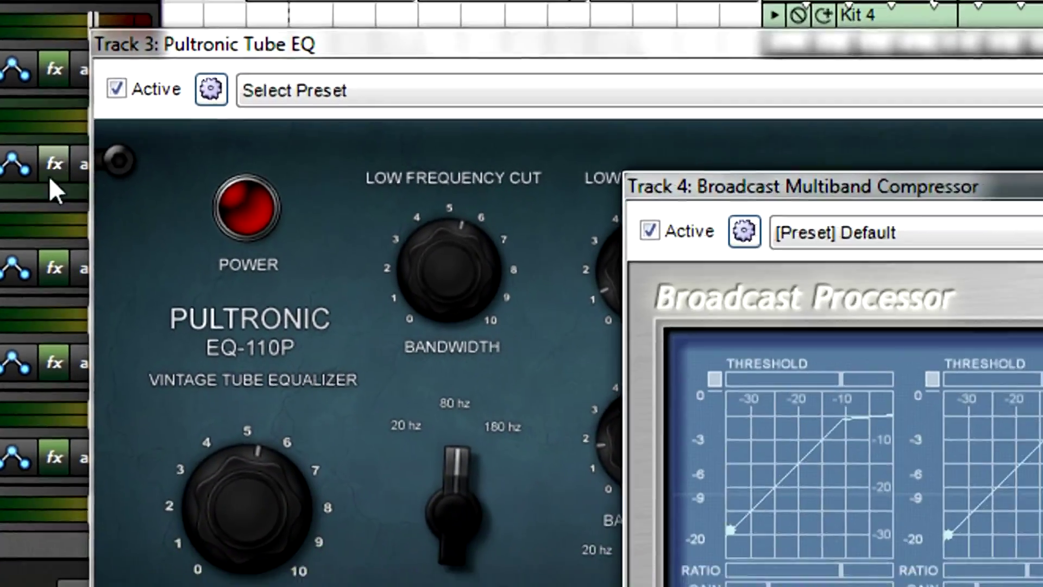
click(135, 354)
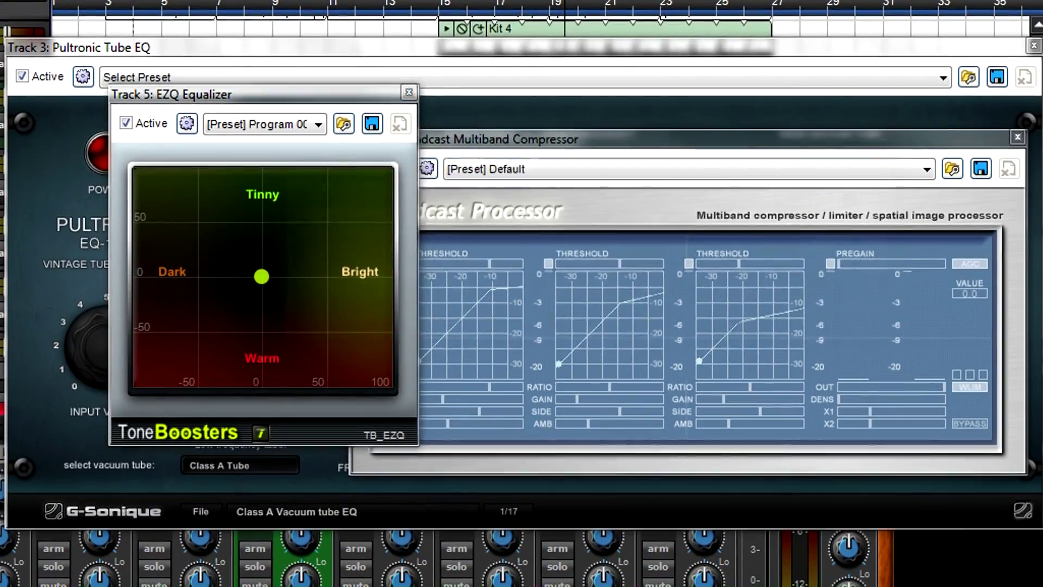
click(9, 220)
click(7, 348)
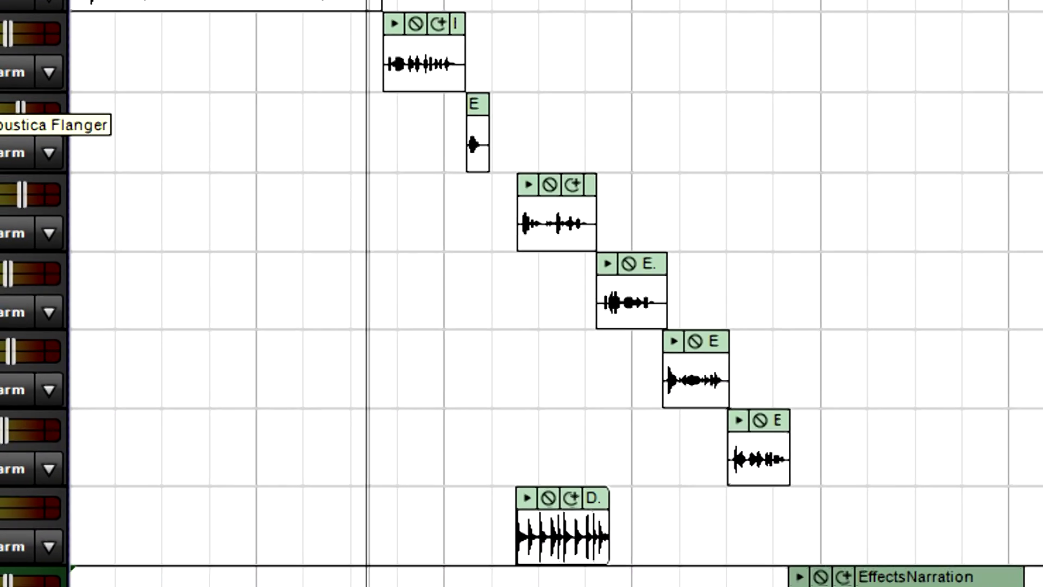
Open the Acoustica Flanger, Delay, Auto-Filter, EQ, Reverb, Distortion and Marvel amp windows on tracks 2–8.
click(14, 61)
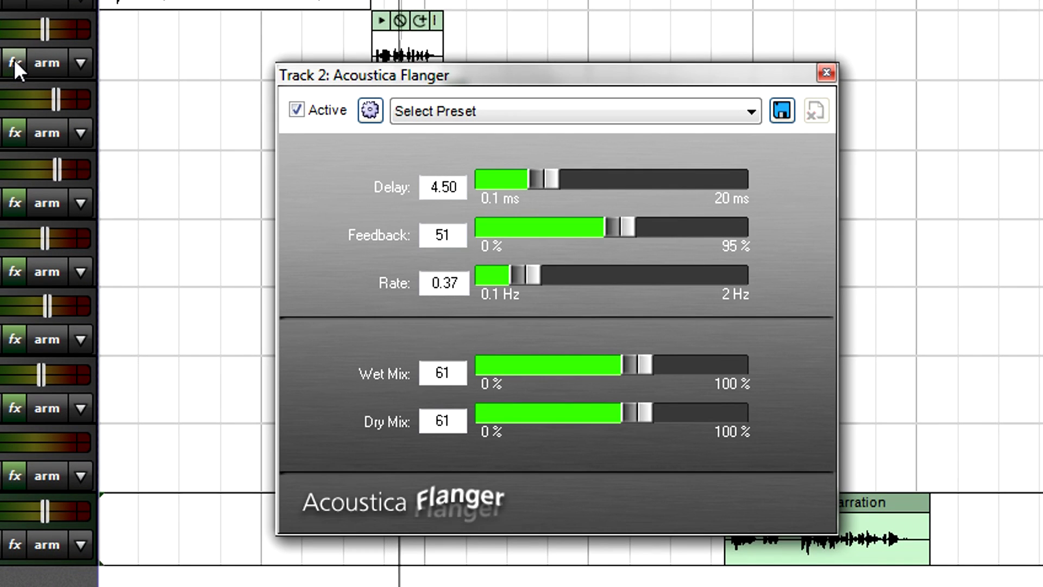
click(13, 130)
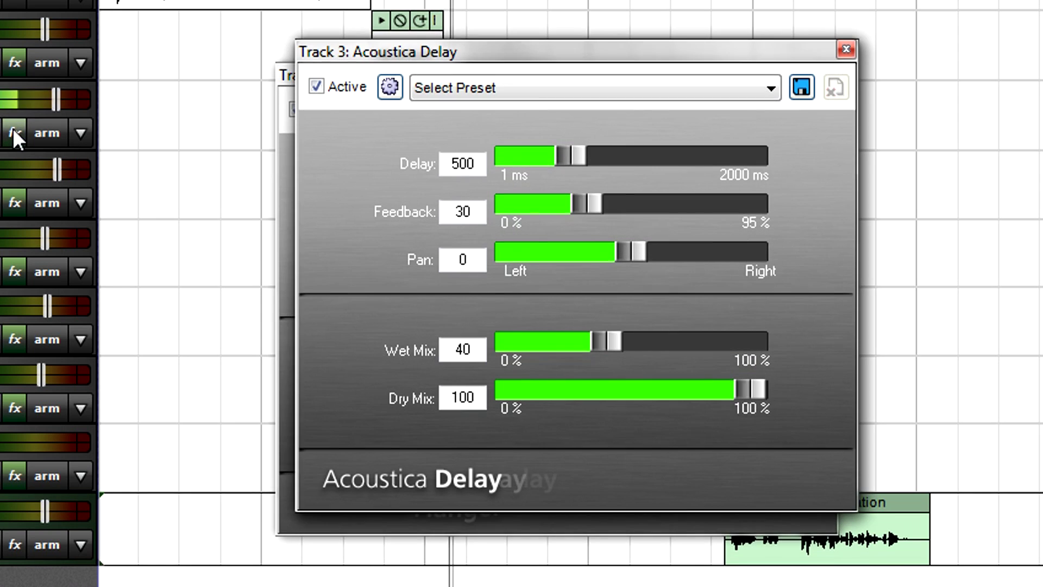
click(10, 194)
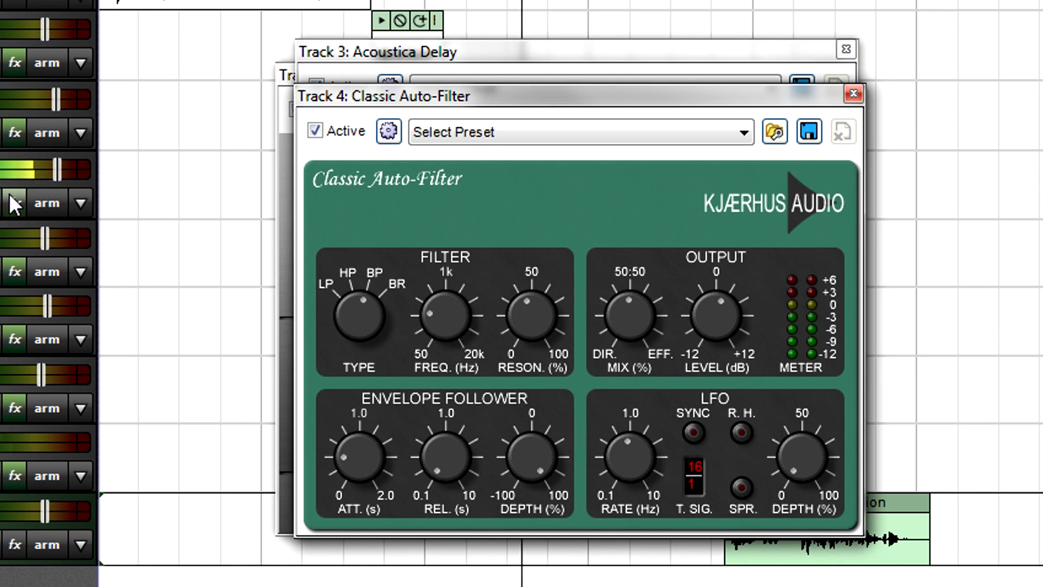
click(16, 266)
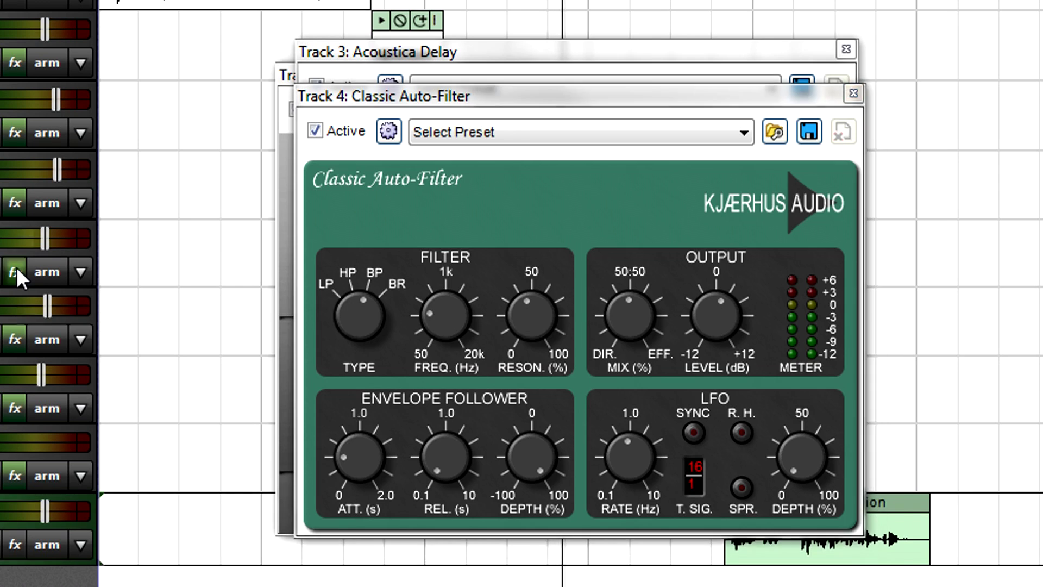
click(14, 341)
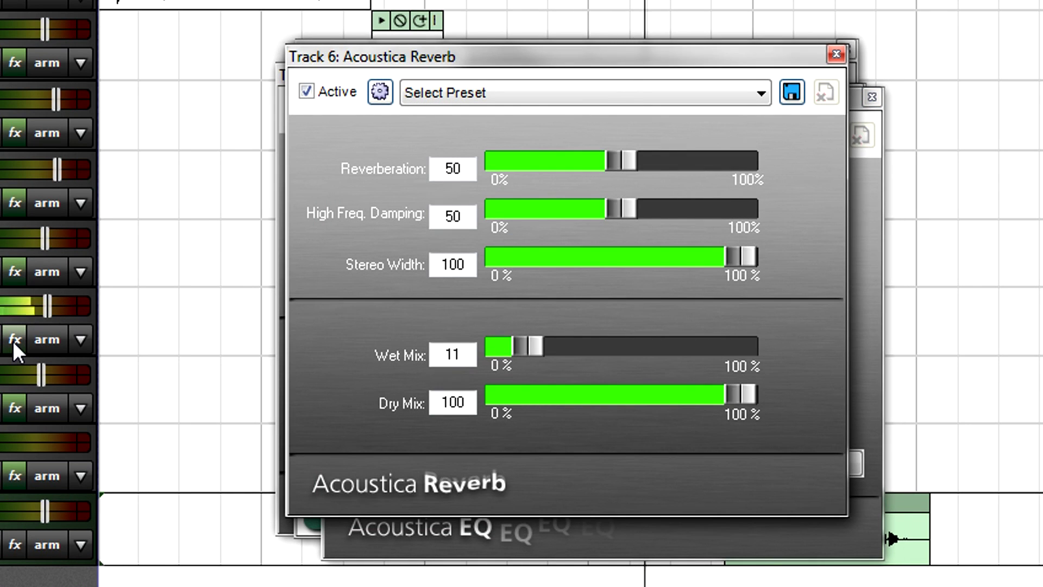
click(11, 401)
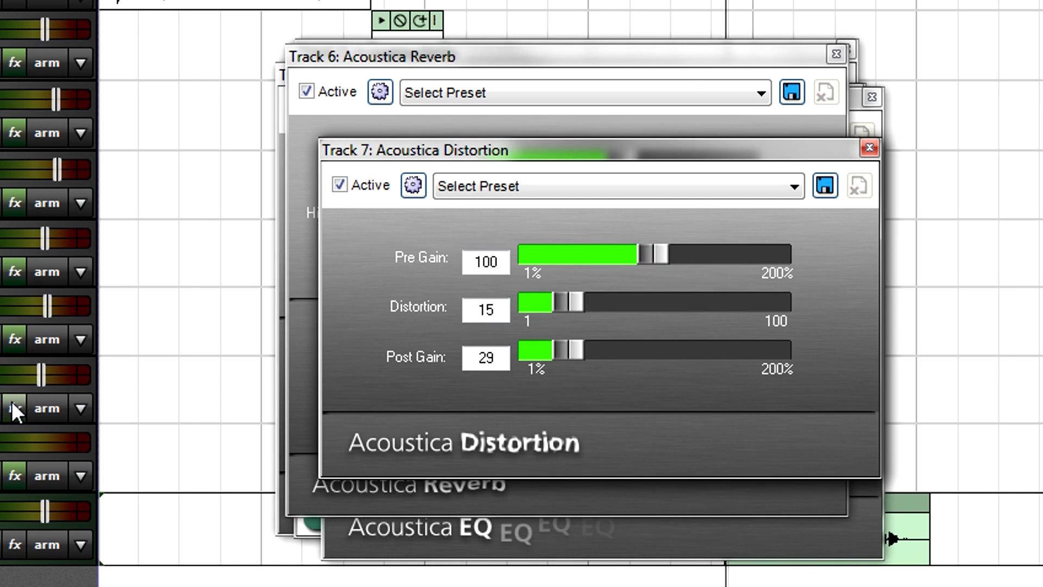
click(15, 475)
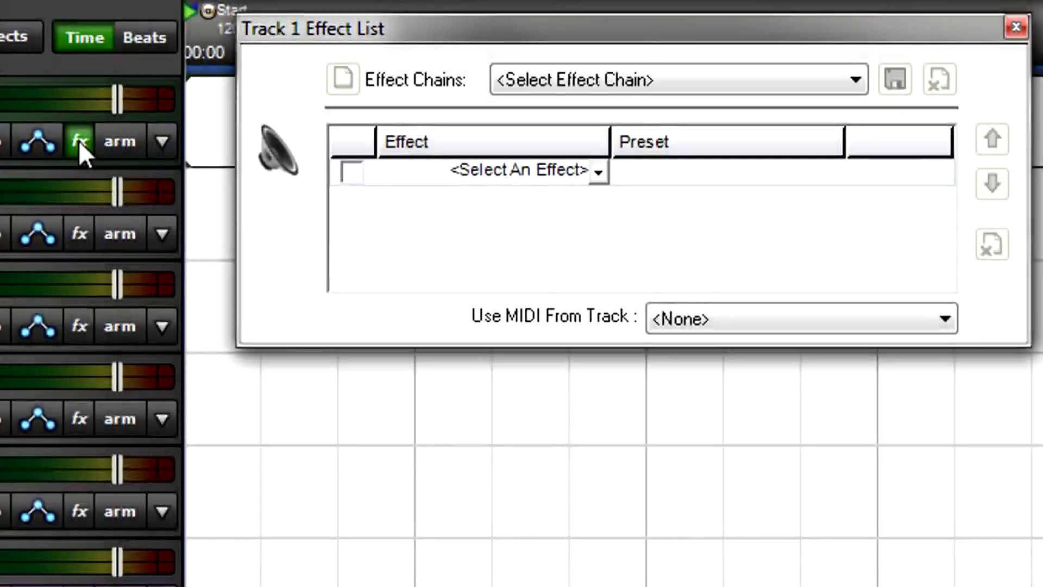
Add Studio Devil AMP to track 1's effect list and open its controls.
click(598, 173)
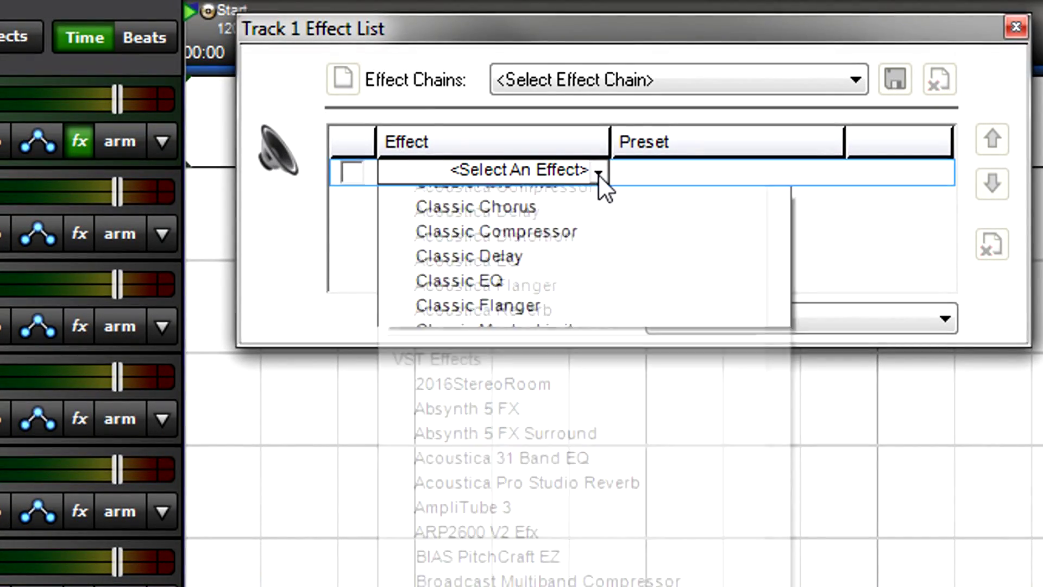
drag(777, 271, 784, 508)
click(541, 474)
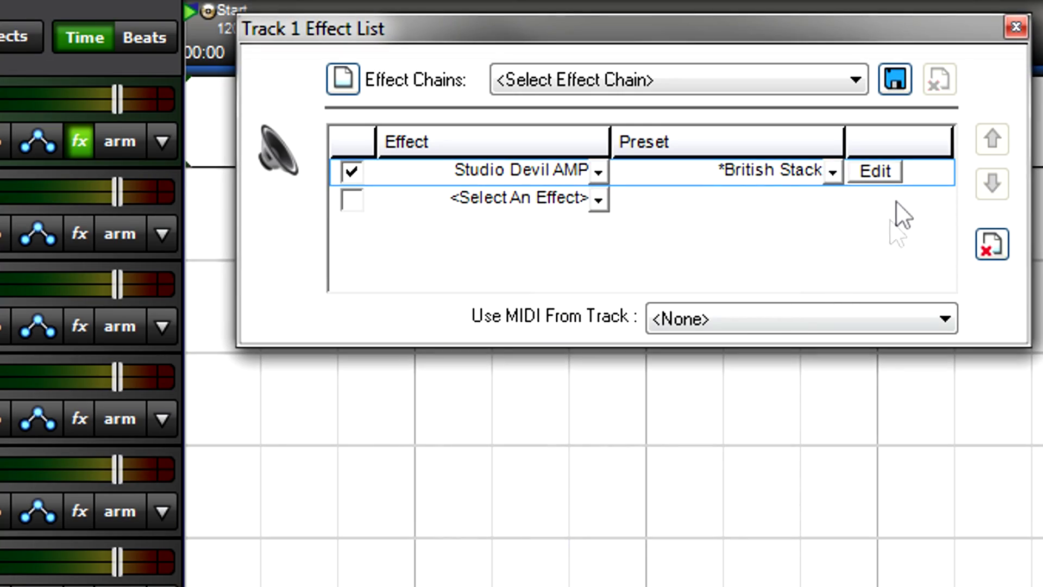
click(887, 172)
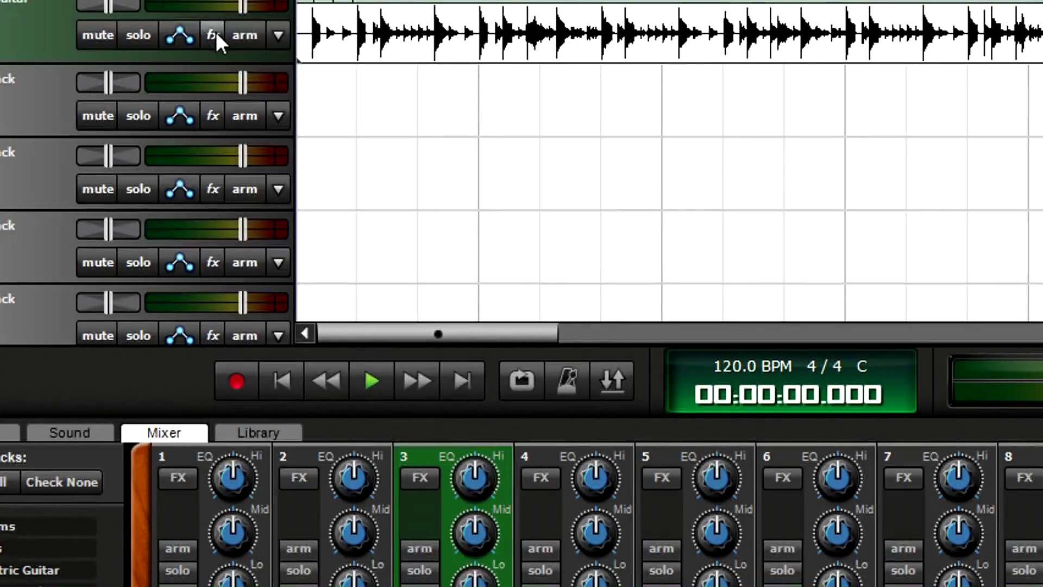
Add Classic Chorus to the first effect slot of the Electric Guitar track.
click(215, 34)
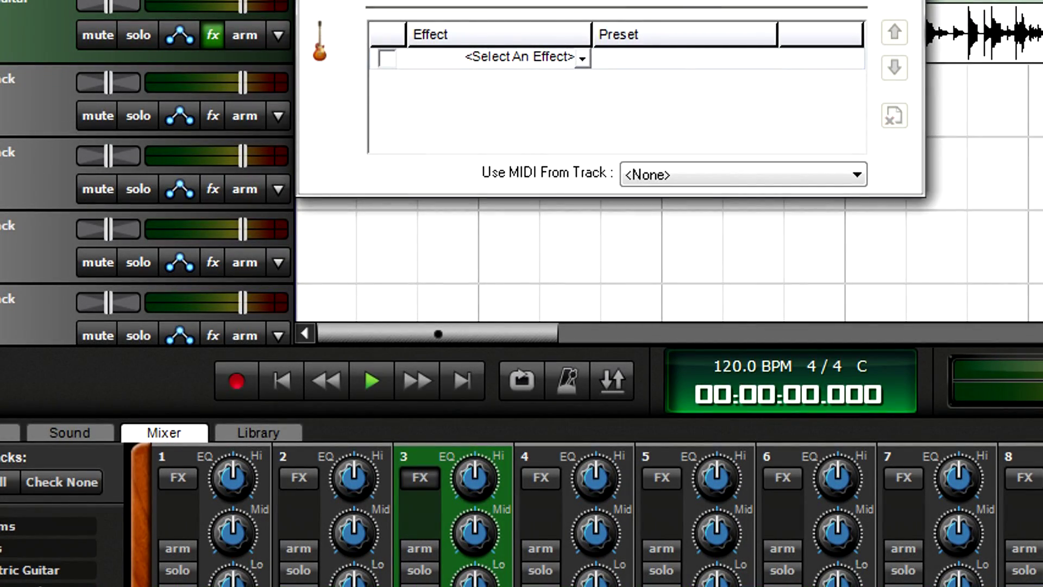
key(Escape)
click(415, 477)
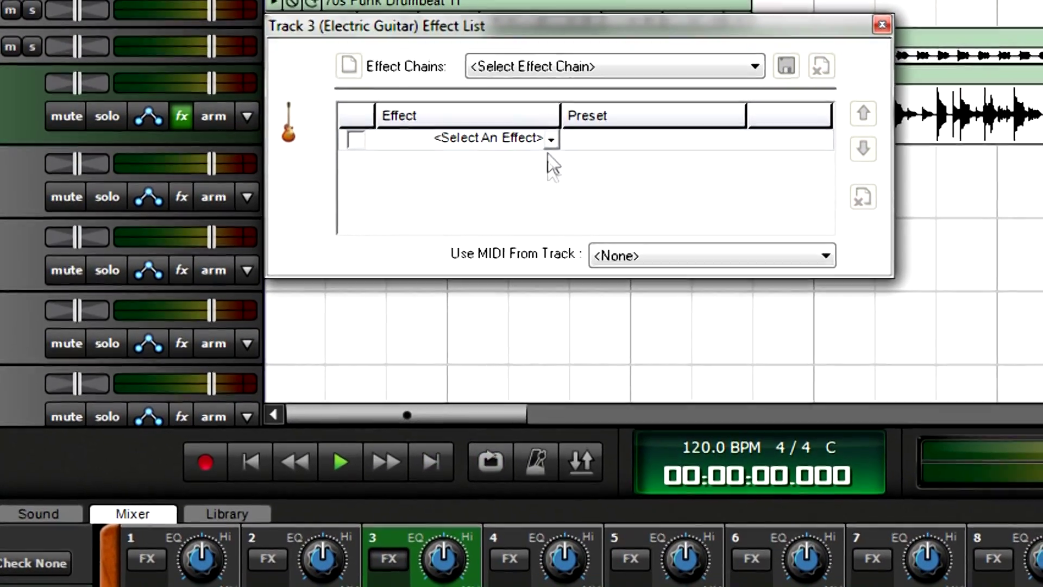
click(551, 140)
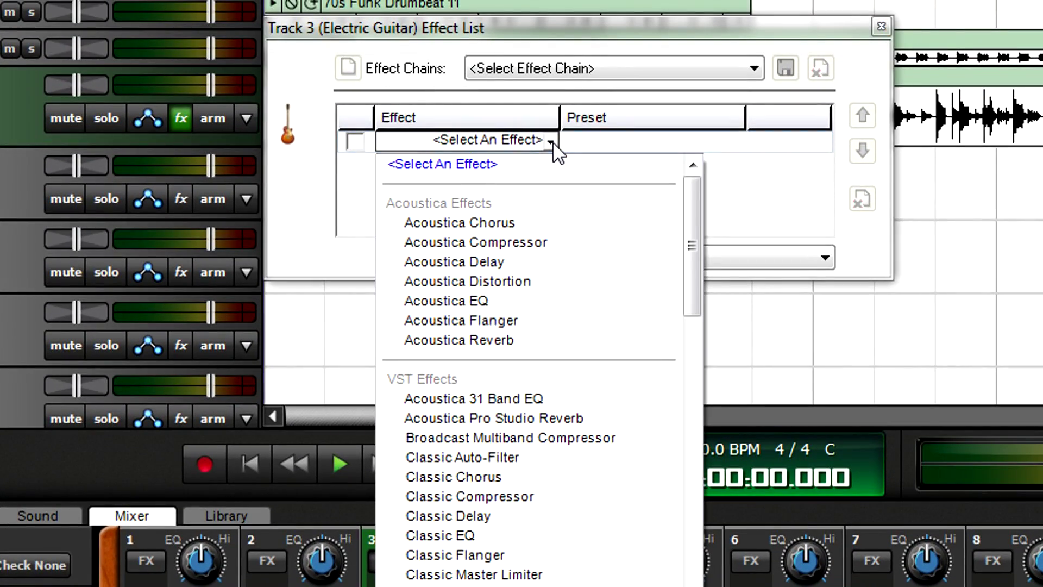
click(505, 477)
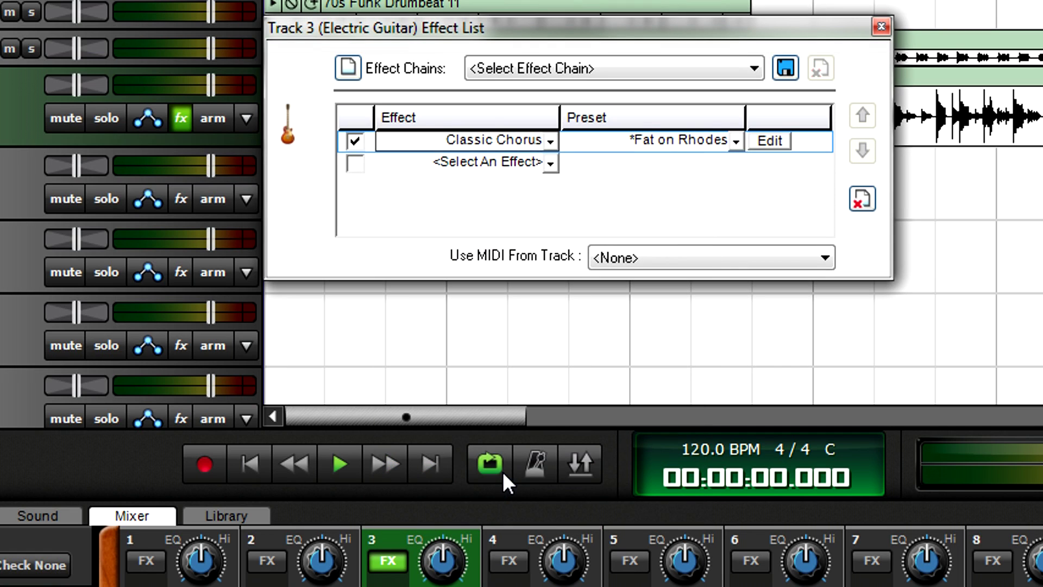
Apply the Clean Guitar Chorus preset, lower the Rate slightly, and close the chorus window.
click(737, 141)
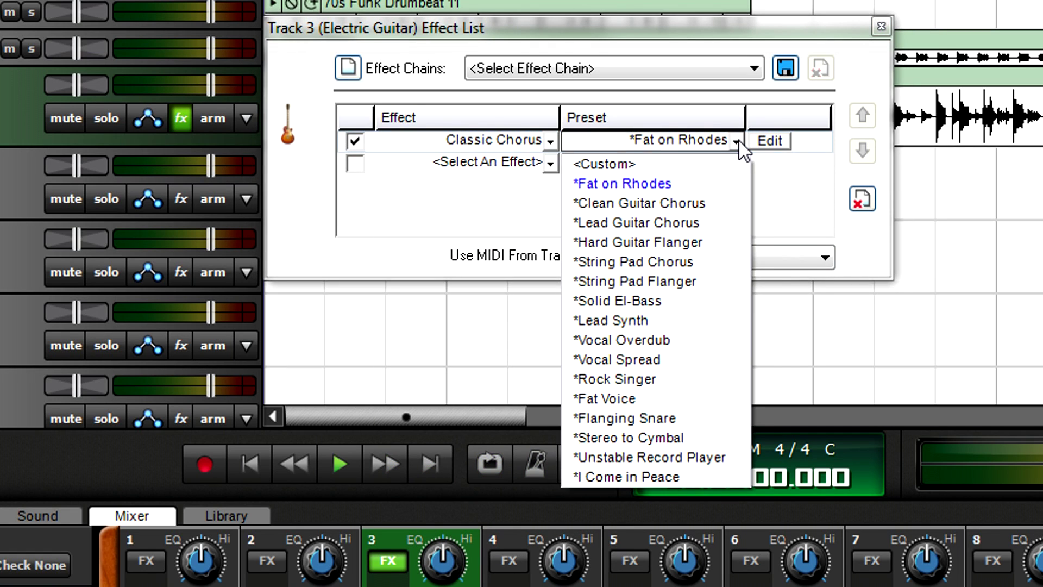
click(694, 204)
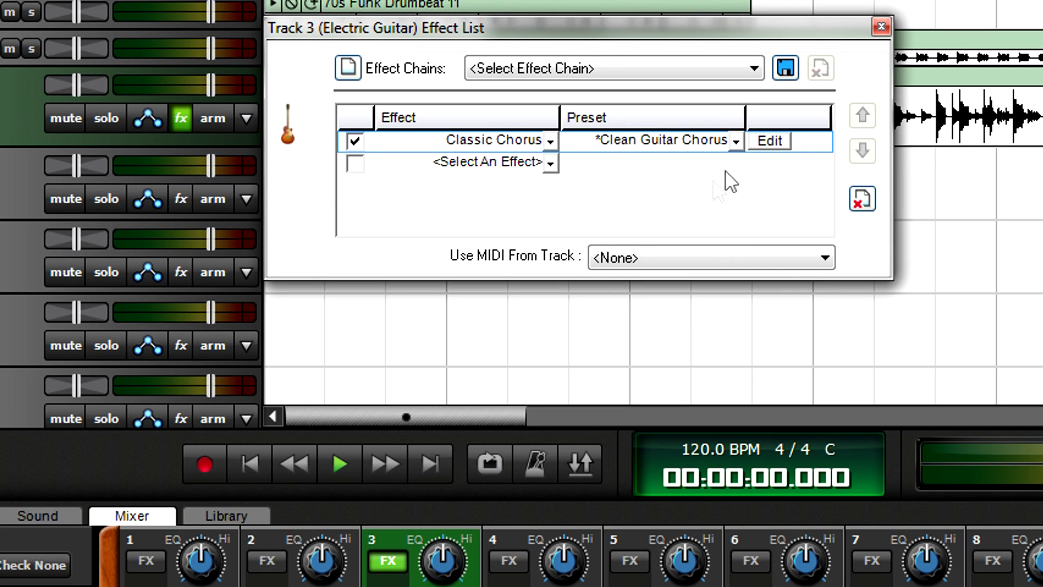
click(766, 140)
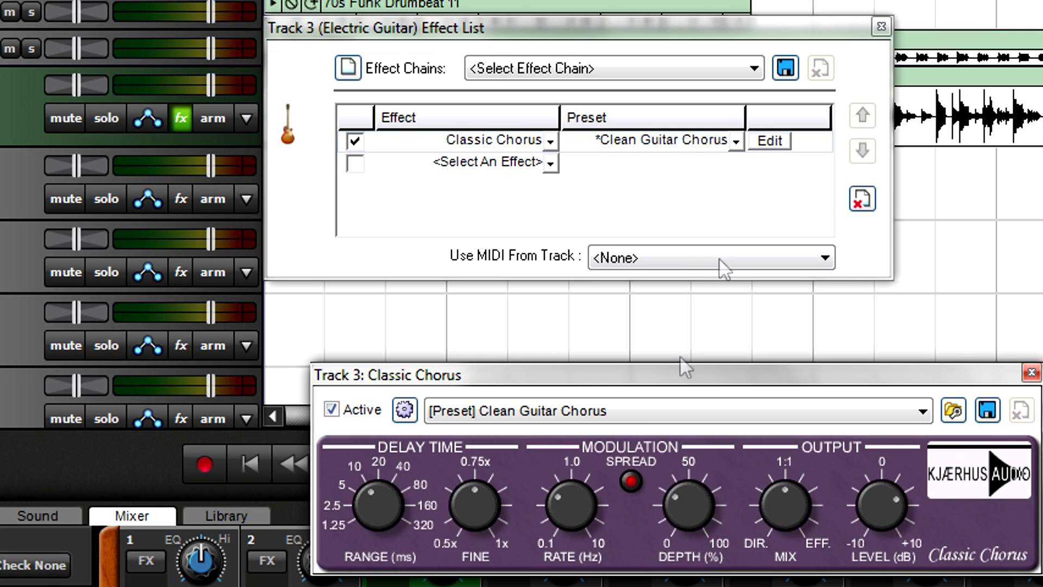
drag(584, 506, 577, 504)
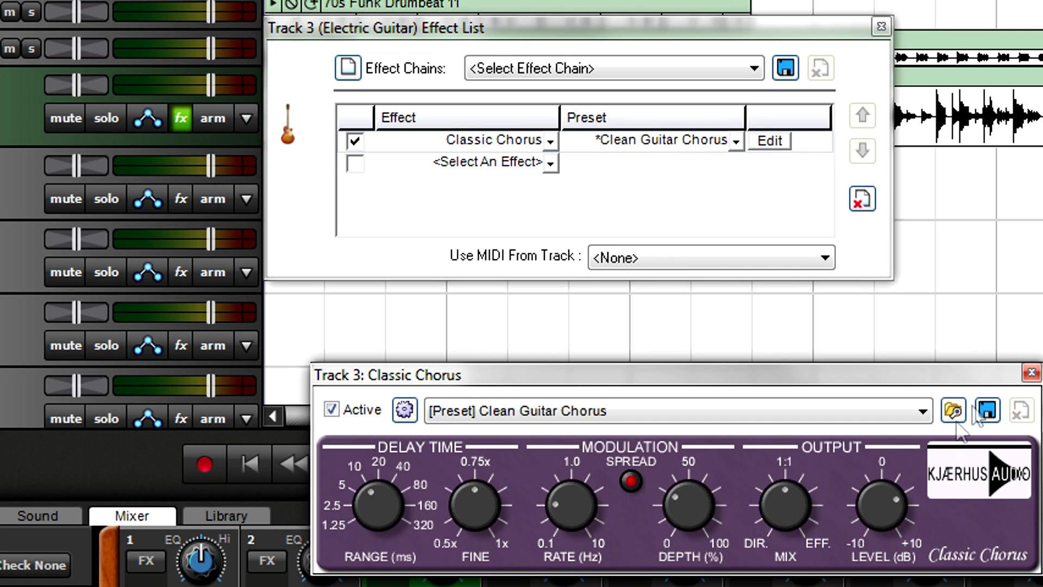
click(1030, 373)
Toggle Classic Chorus's Active switch, then uncheck it in track 3's effect list to bypass it.
click(881, 26)
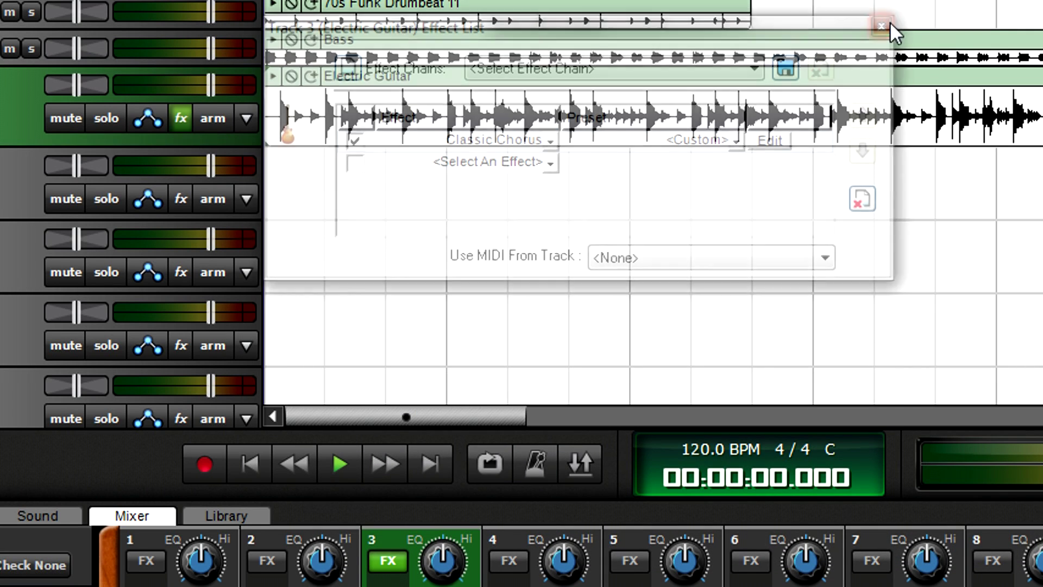
click(178, 116)
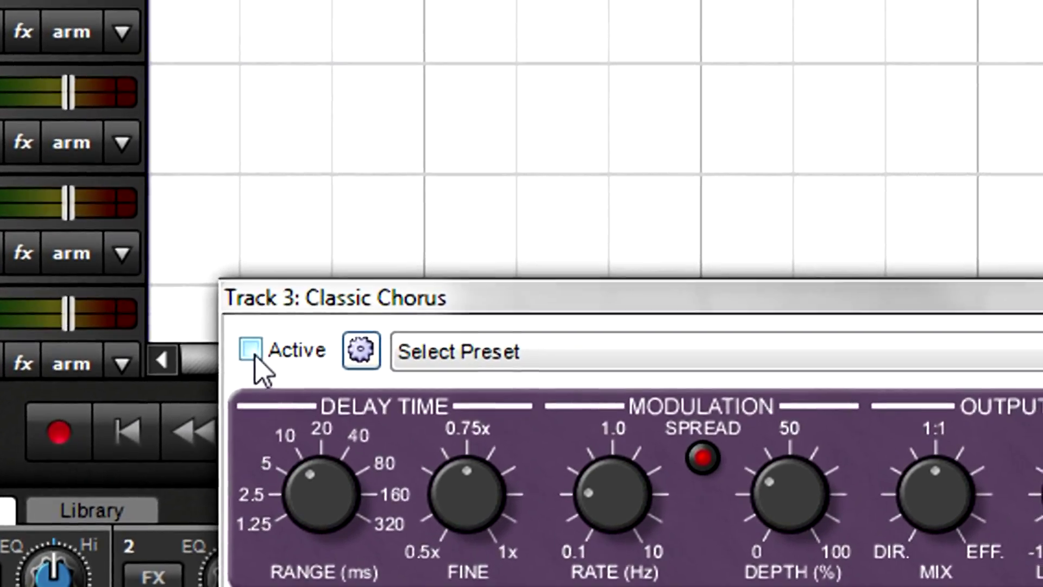
click(269, 275)
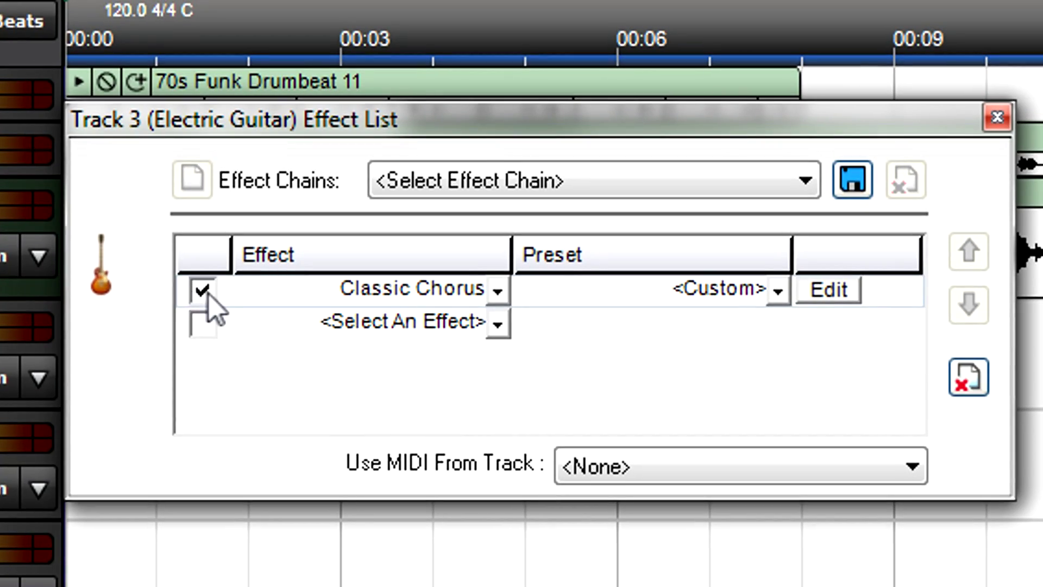
click(202, 291)
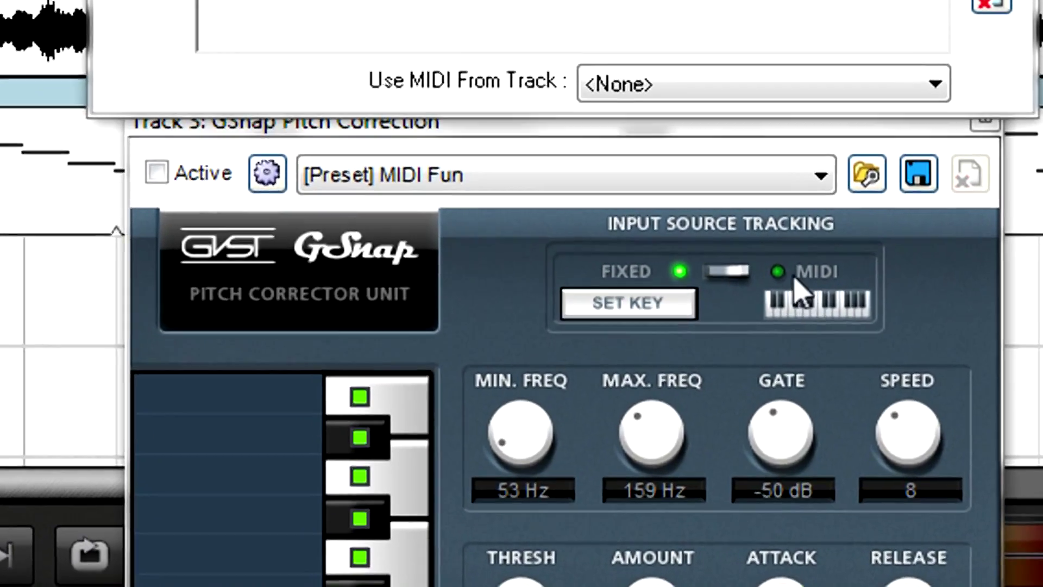
Drive track 3's GSnap from the 4 - GSnap MIDI Control track, start playback, and activate GSnap.
click(802, 266)
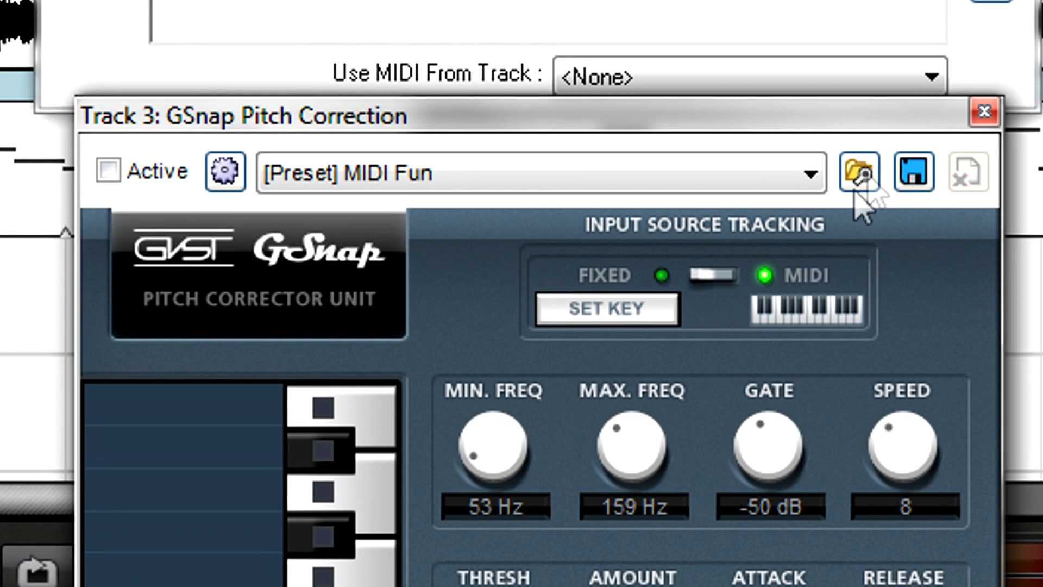
click(923, 78)
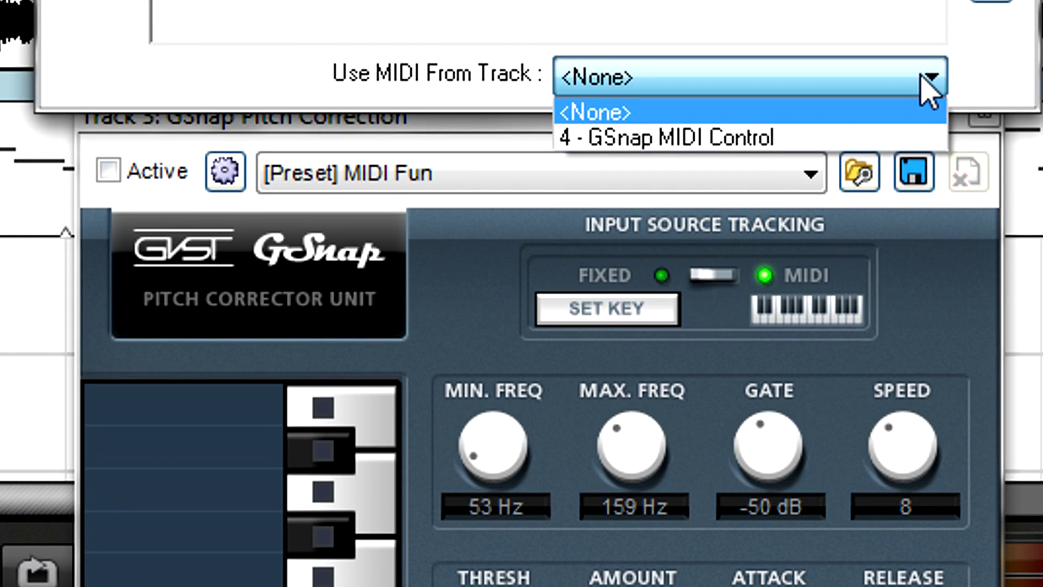
click(898, 138)
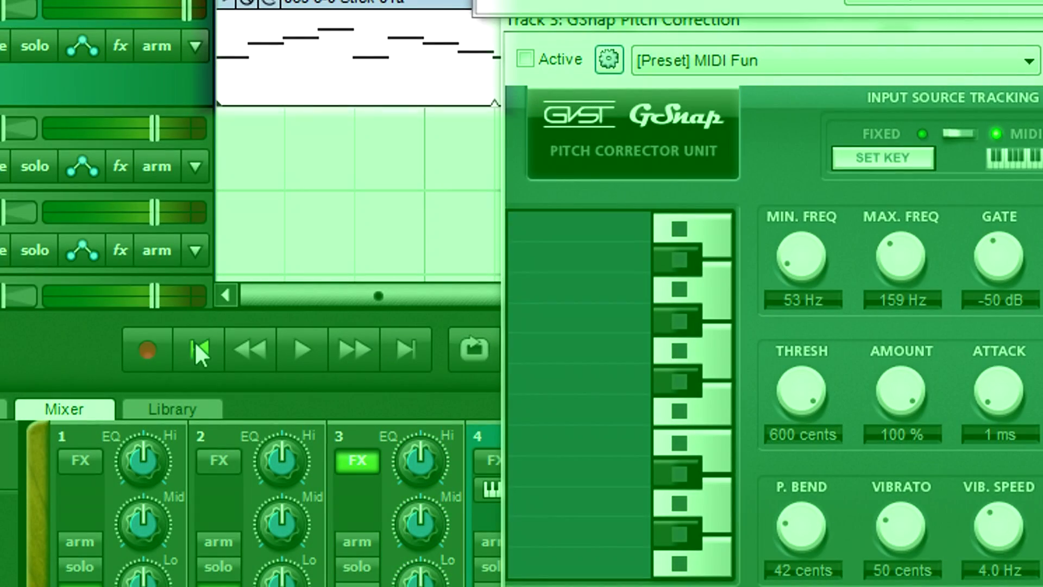
key(space)
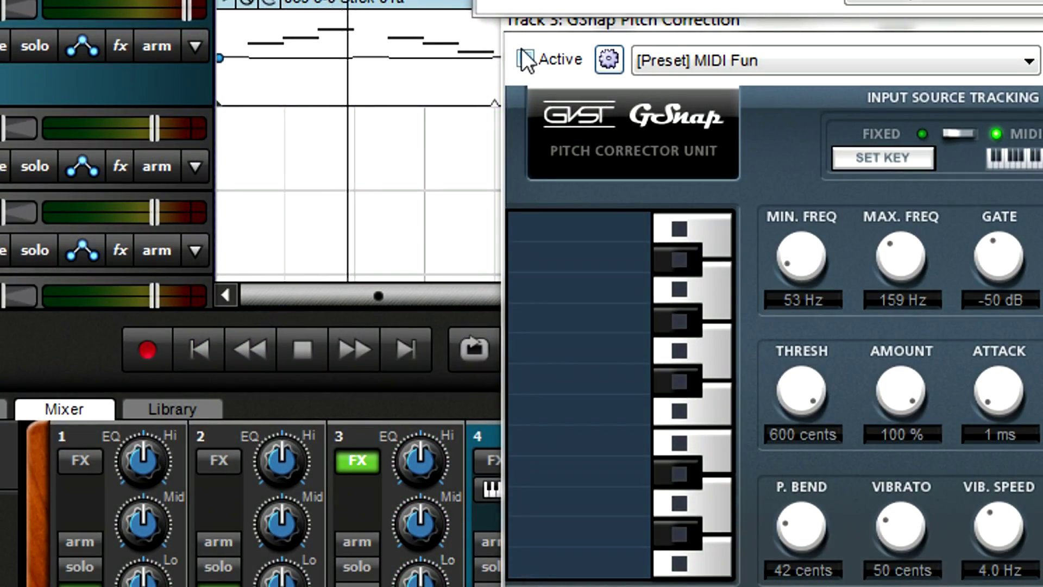
click(524, 59)
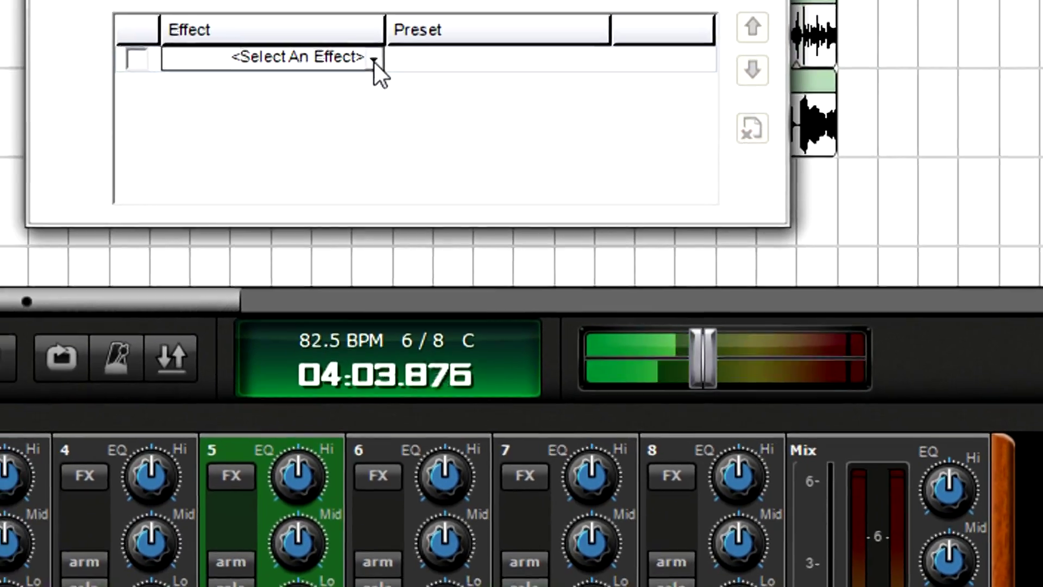
Add Acoustica Compressor to the master effects with the Master Effect Louder preset.
click(374, 61)
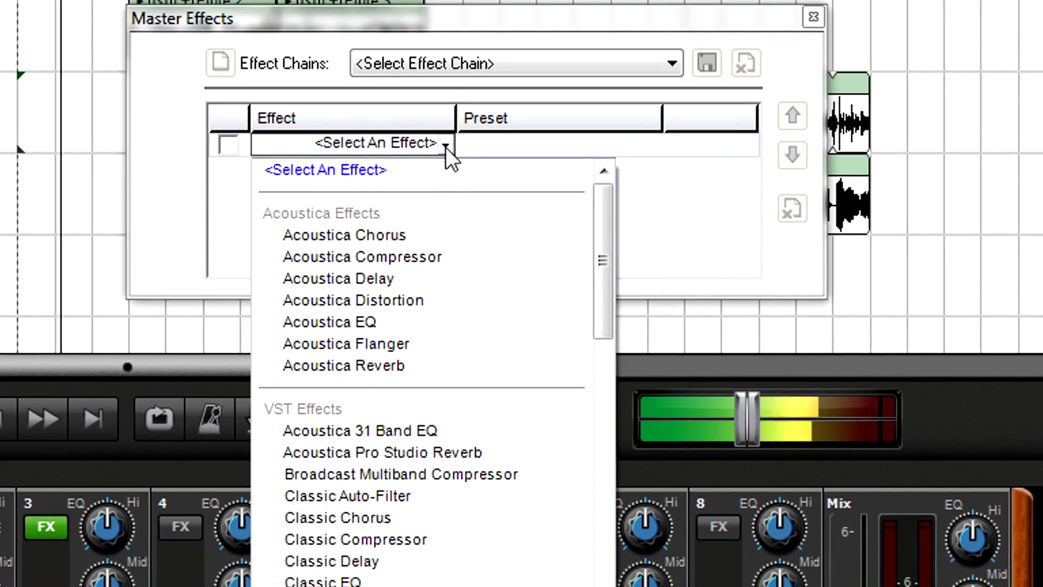
click(430, 255)
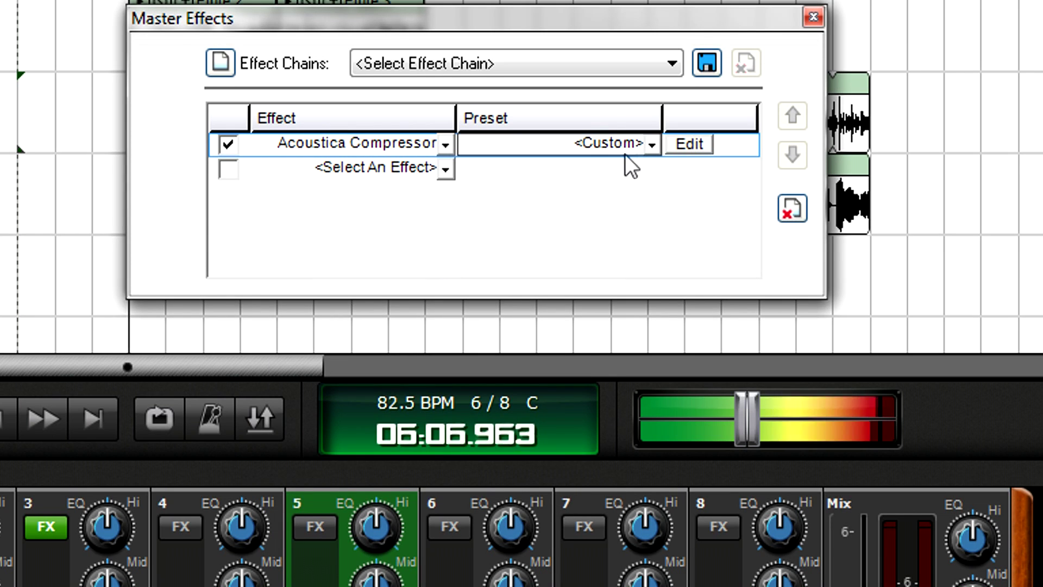
click(651, 143)
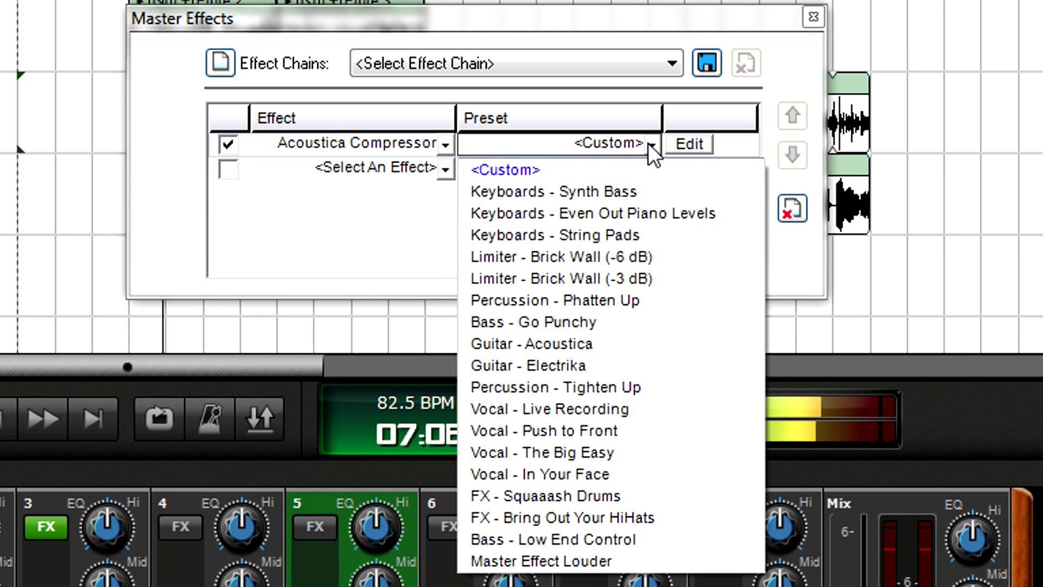
click(640, 555)
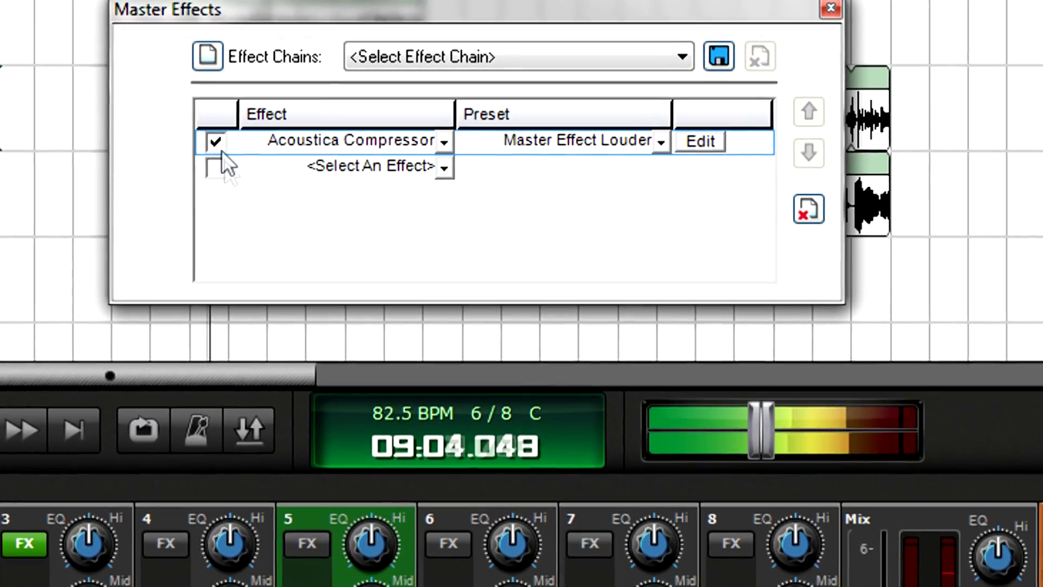
Bypass and re-enable the master compressor twice to compare, leaving it active.
click(221, 143)
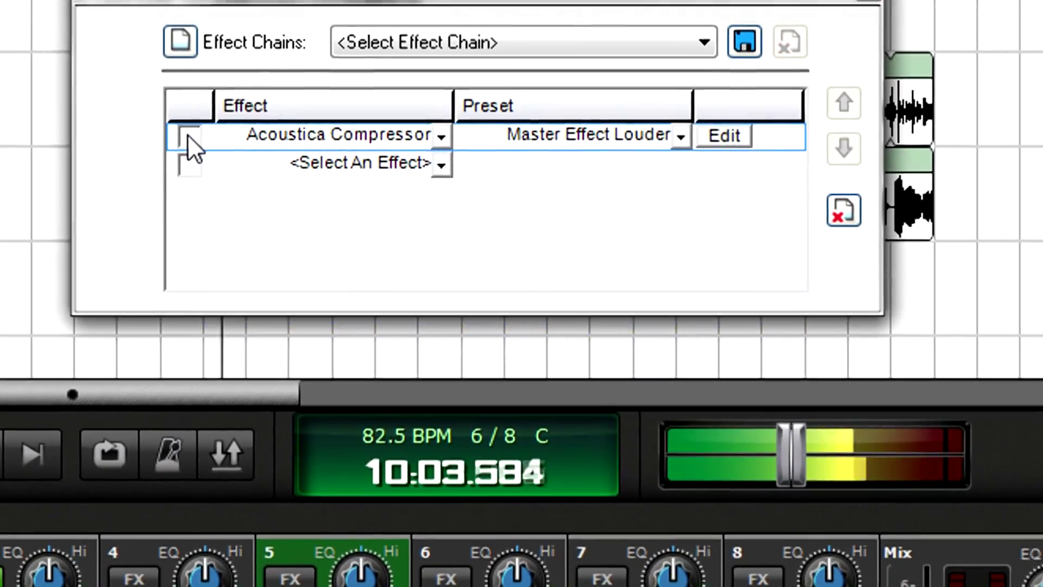
click(195, 137)
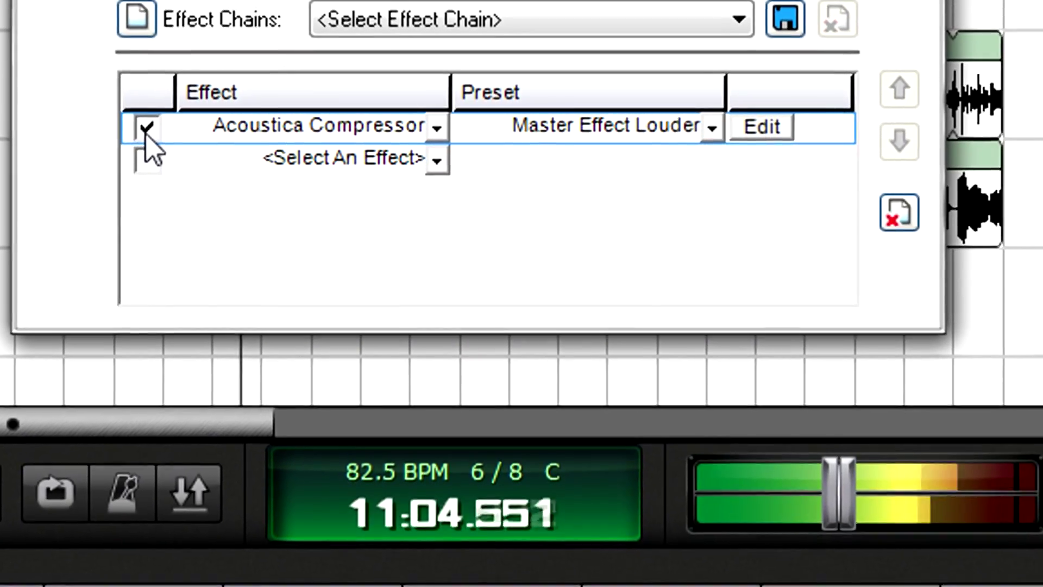
click(165, 130)
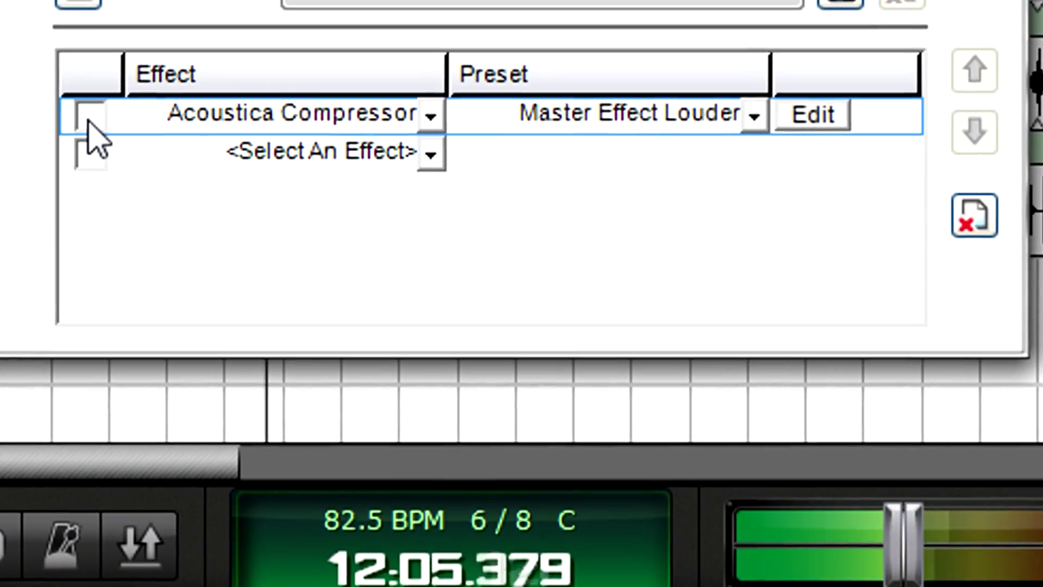
click(125, 129)
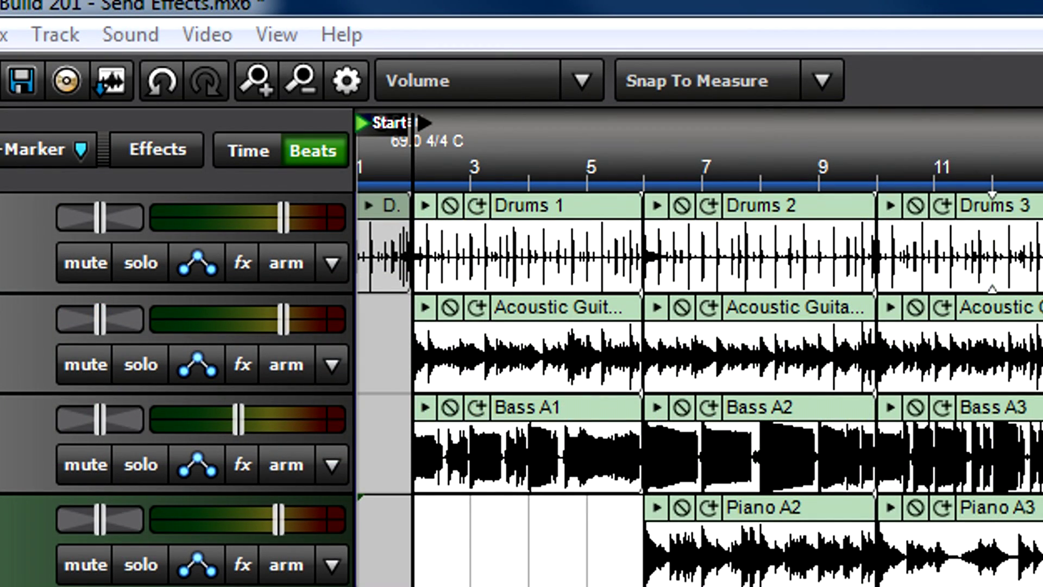
Add a new send track, Send 1, via Track > Add Track > Send Track.
click(34, 38)
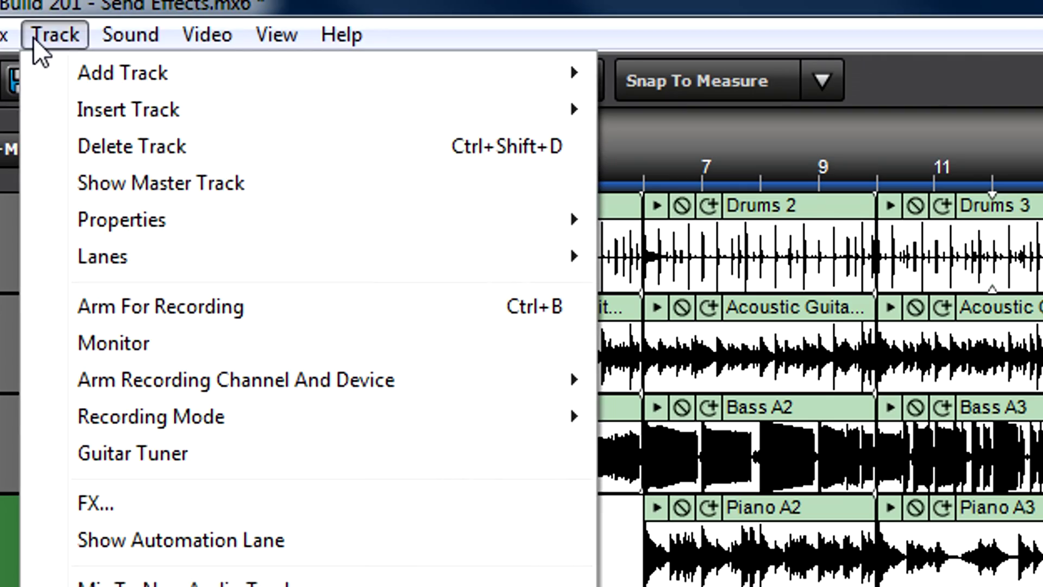
mouse_move(87, 71)
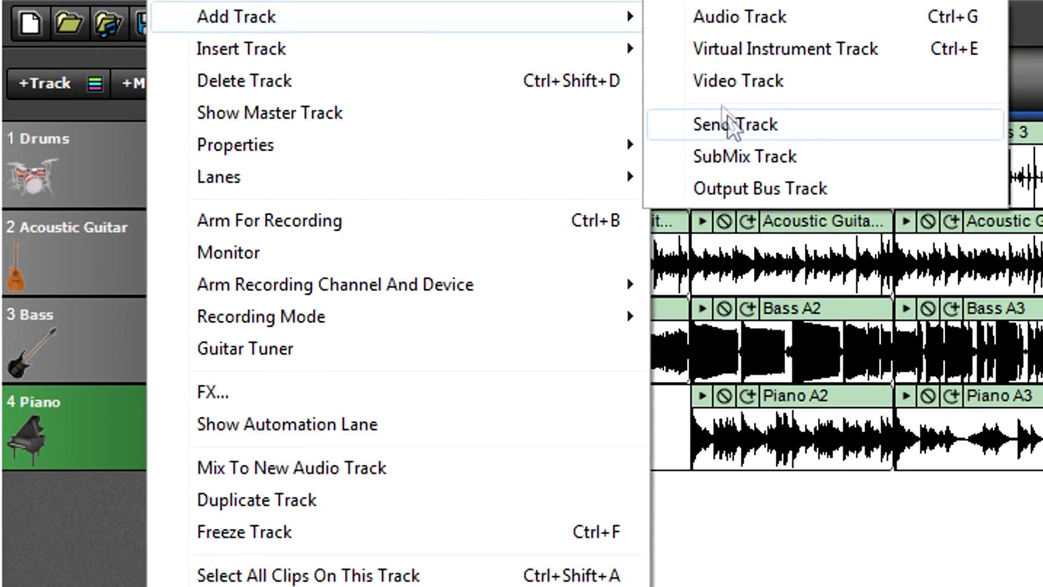
click(734, 124)
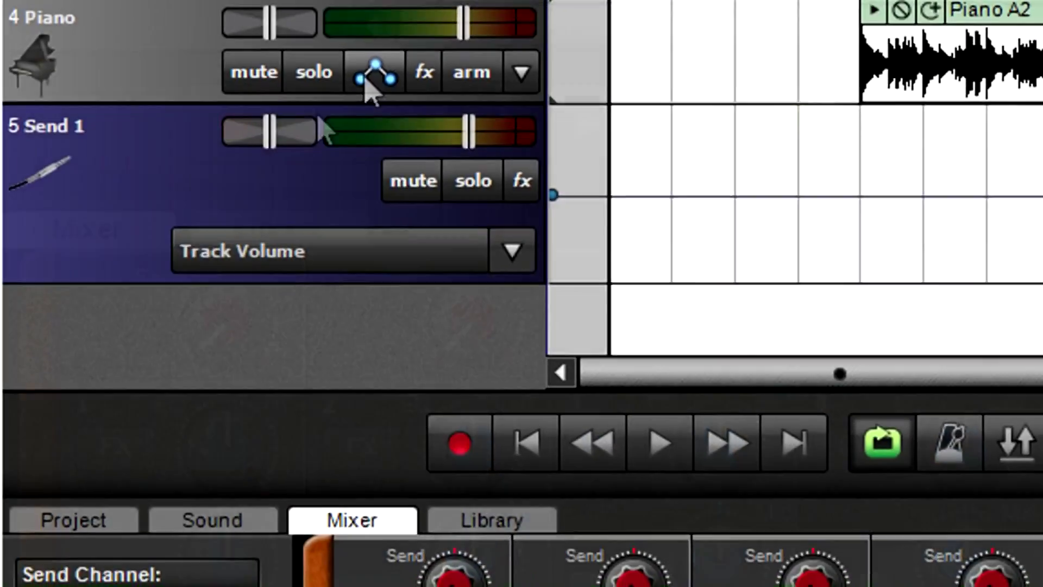
Set the Send 1 track's colour to magenta through its Properties.
right_click(196, 163)
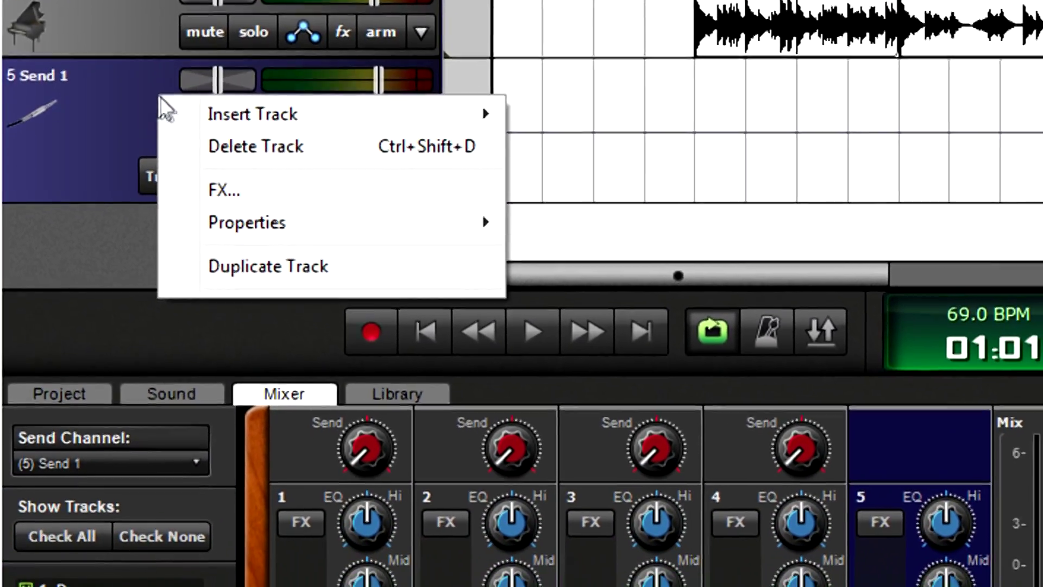
mouse_move(272, 223)
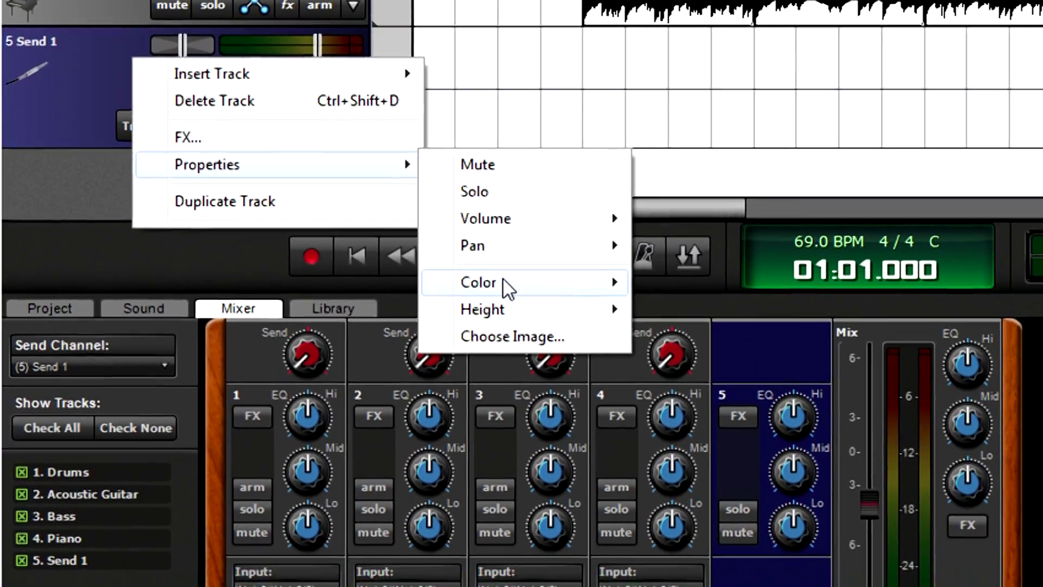
mouse_move(505, 283)
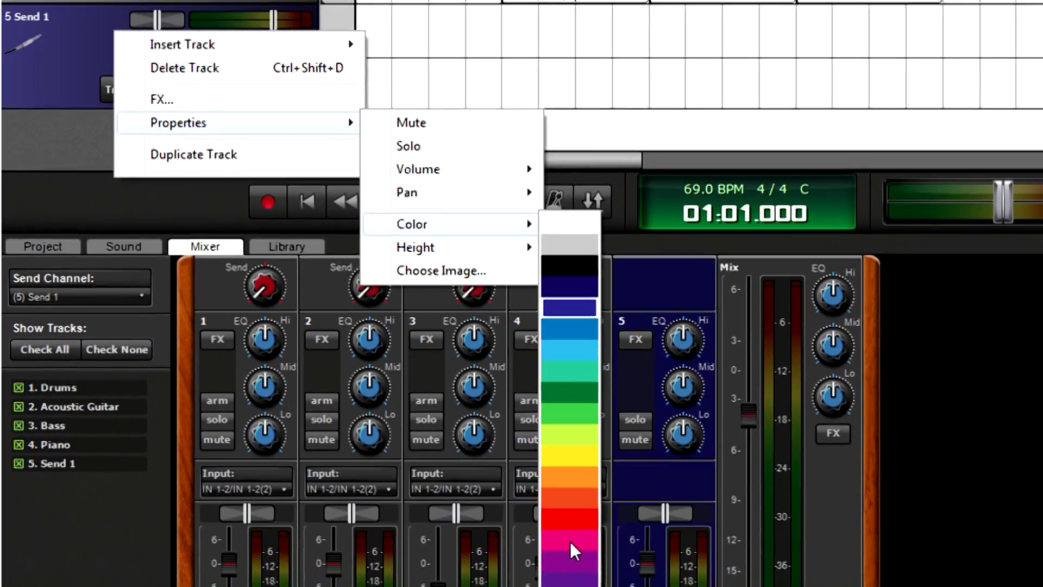
click(570, 542)
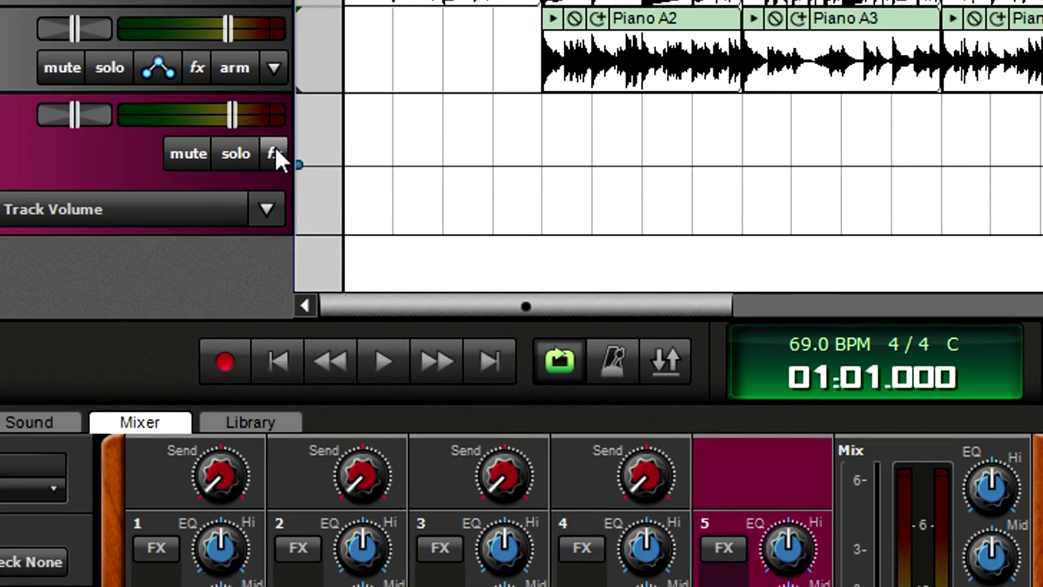
Put an Acoustica Reverb on Send 1, dragging Dry Mix to 0 and raising Wet Mix.
click(274, 154)
click(989, 80)
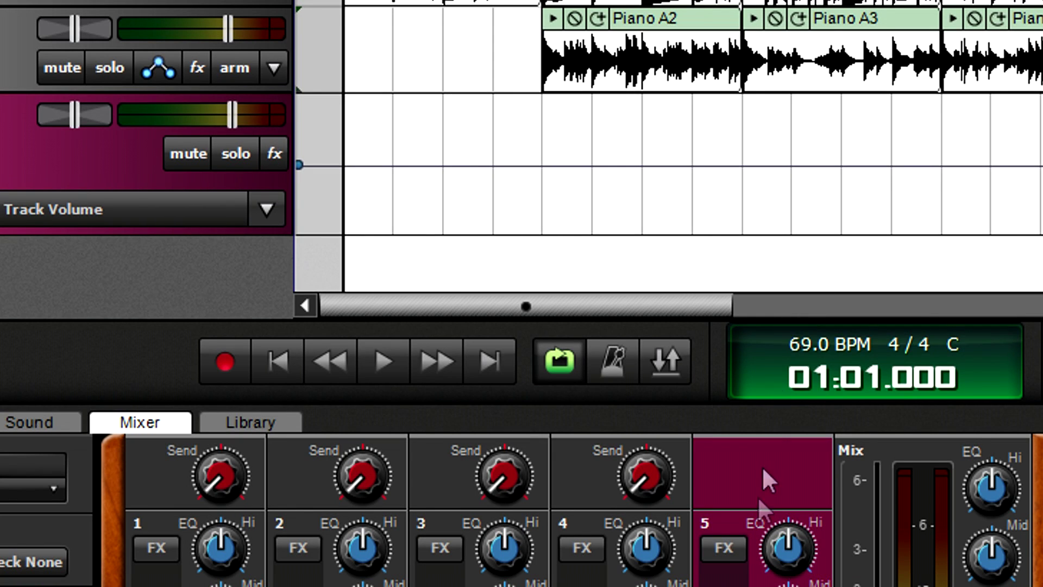
click(732, 544)
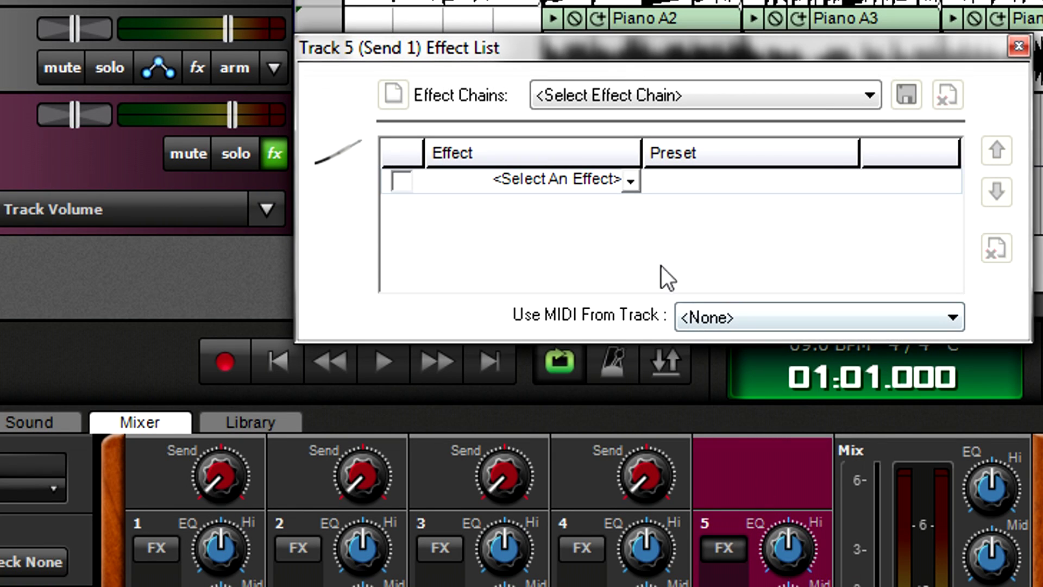
click(630, 184)
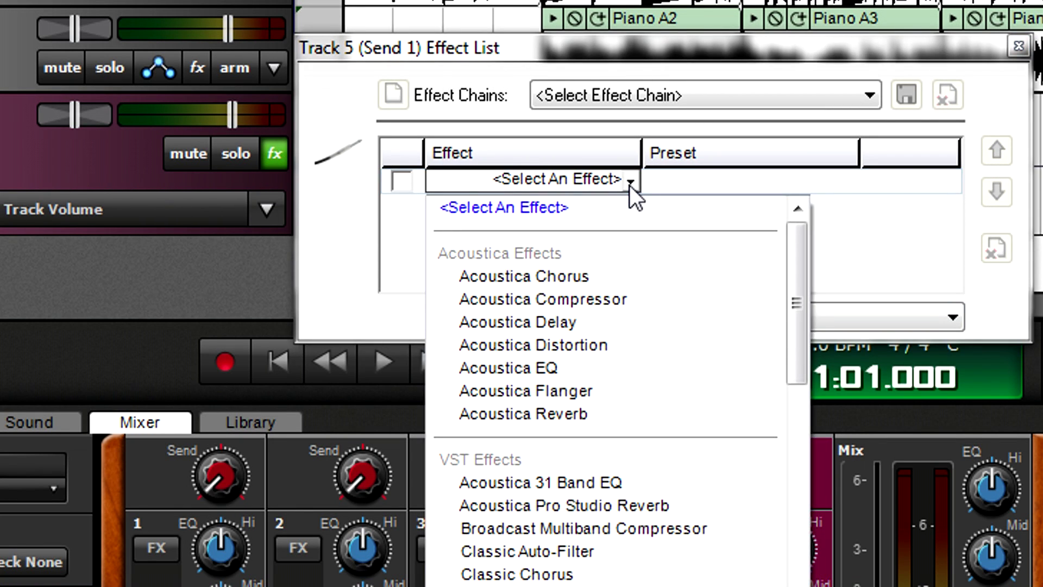
click(629, 414)
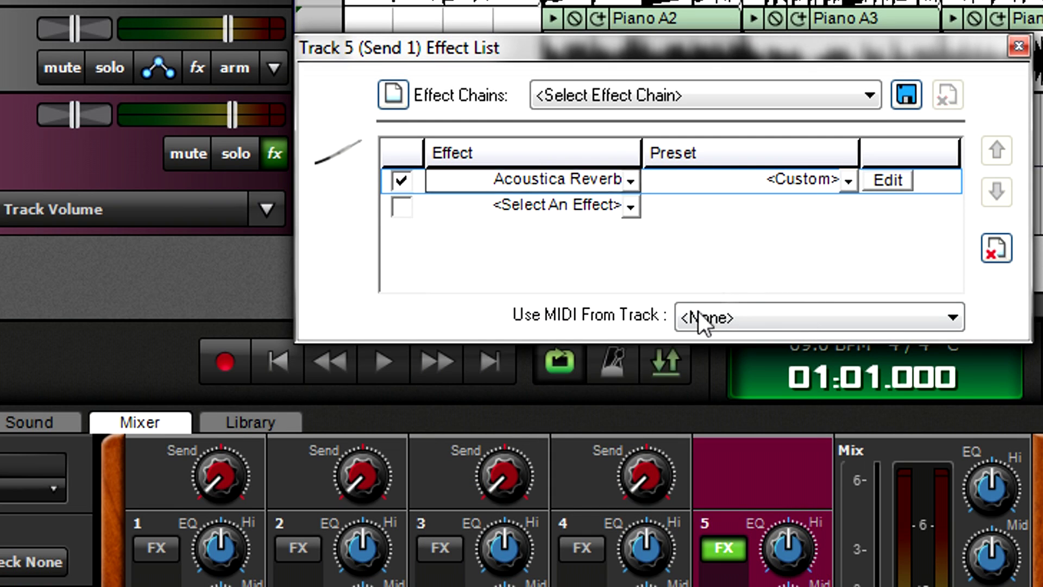
click(887, 180)
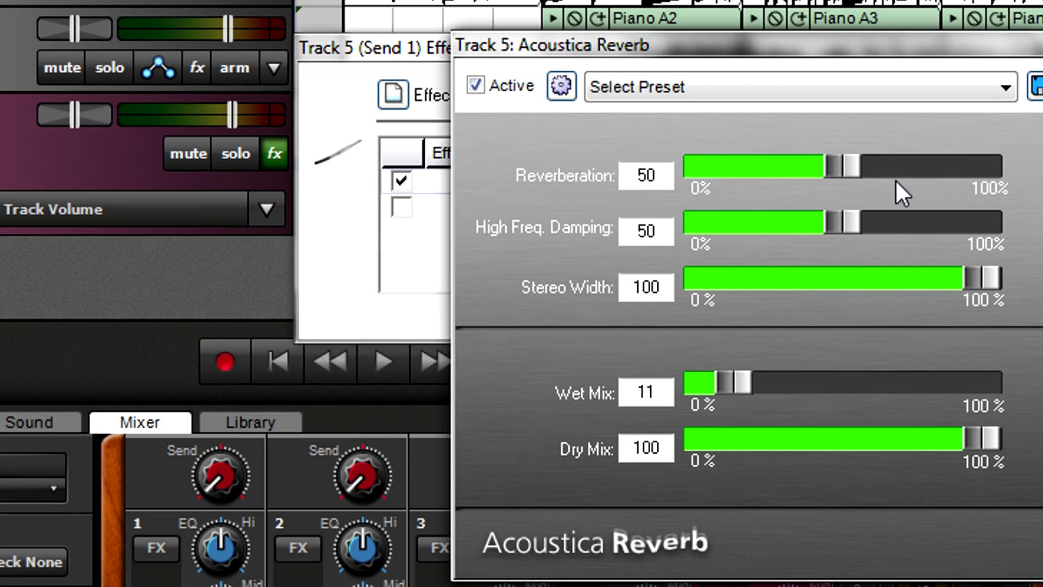
drag(981, 432, 766, 432)
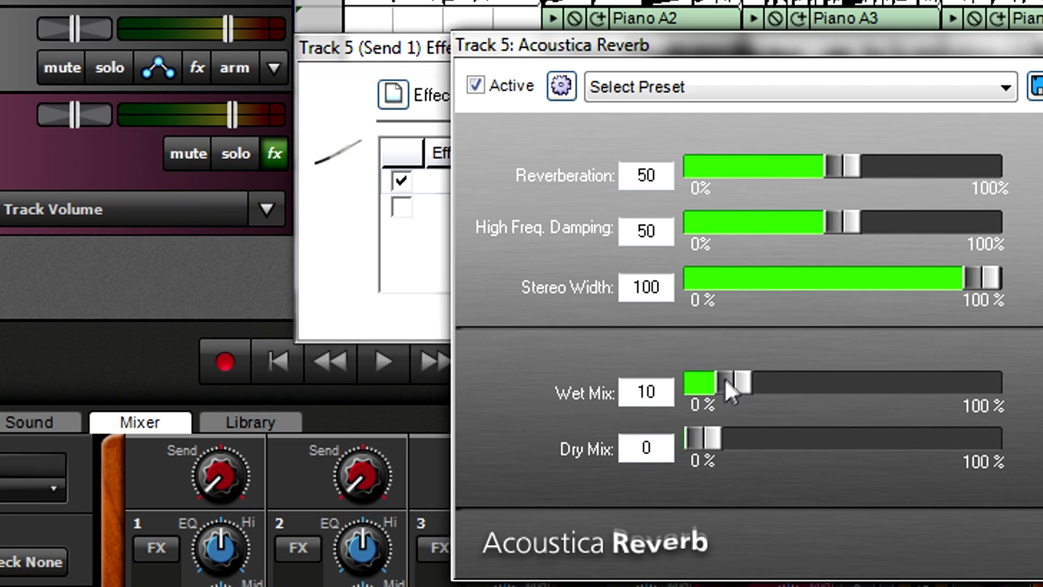
drag(728, 380, 809, 386)
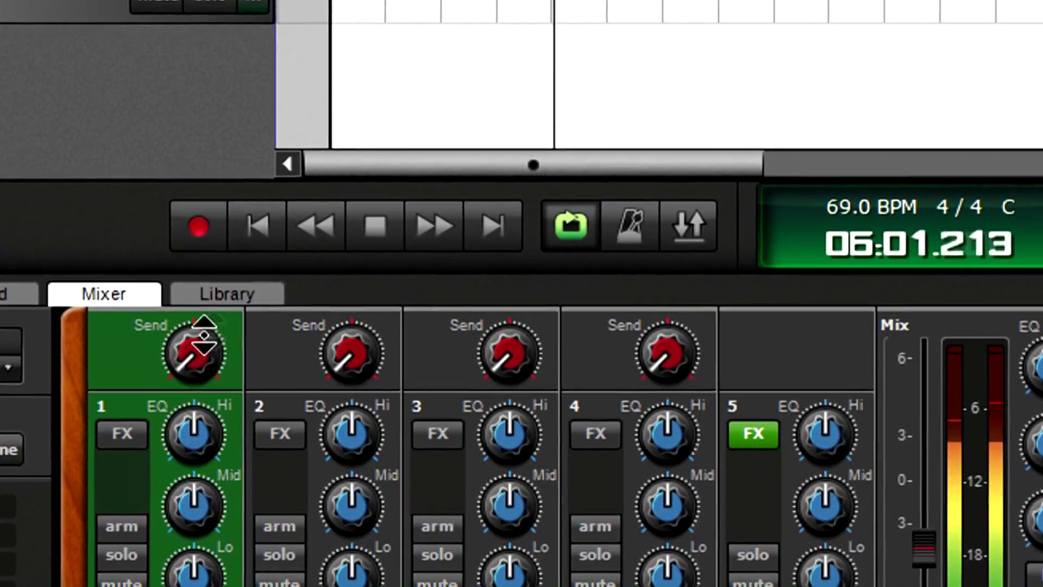
Raise the Drums channel's Send 1 level to 74, then select channel 2's send.
drag(203, 334, 193, 189)
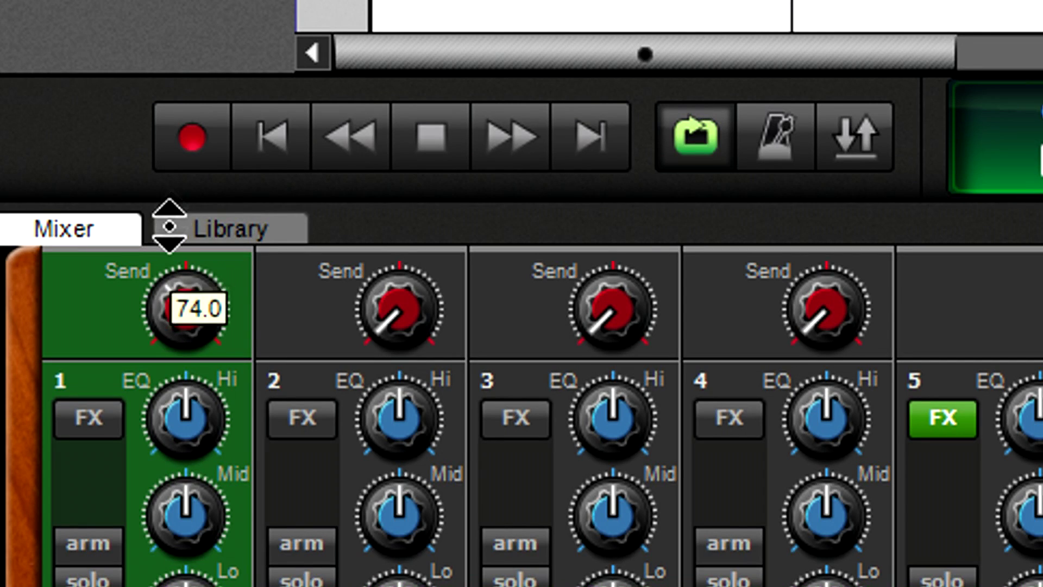
click(393, 304)
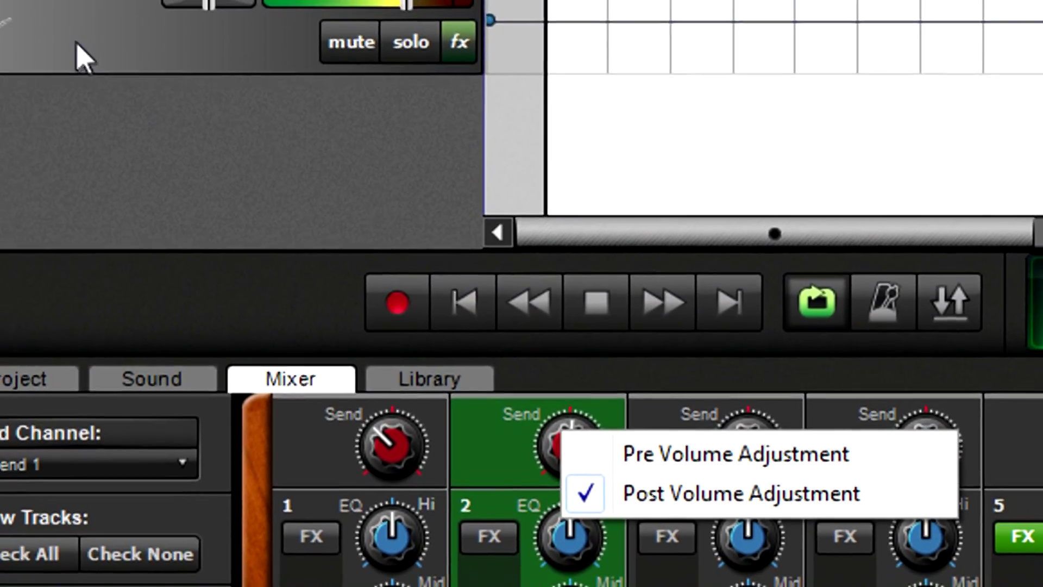
Insert a second send track, Send 2, from the Send 1 track's options.
right_click(112, 71)
mouse_move(262, 101)
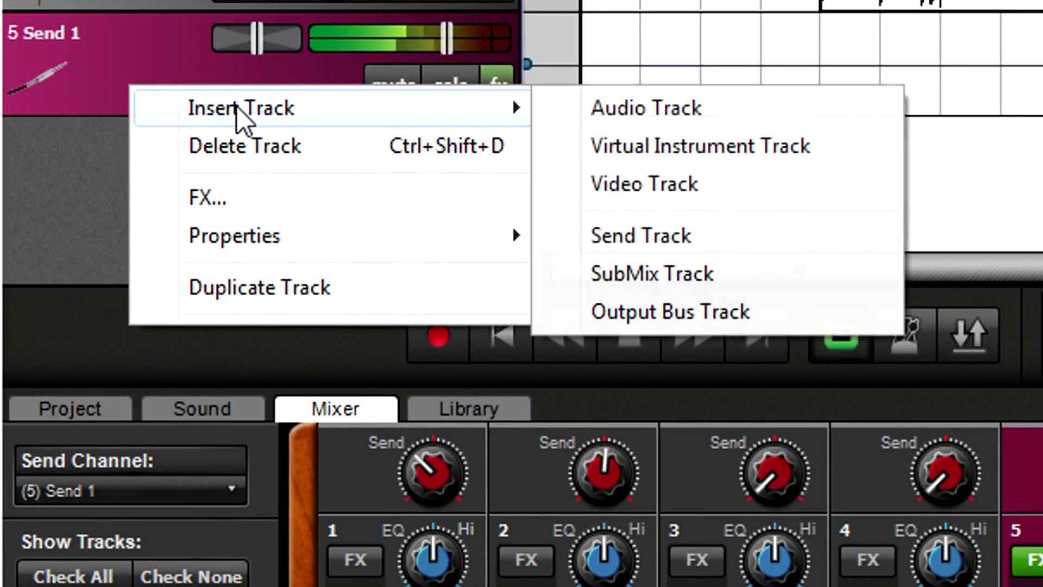
click(600, 235)
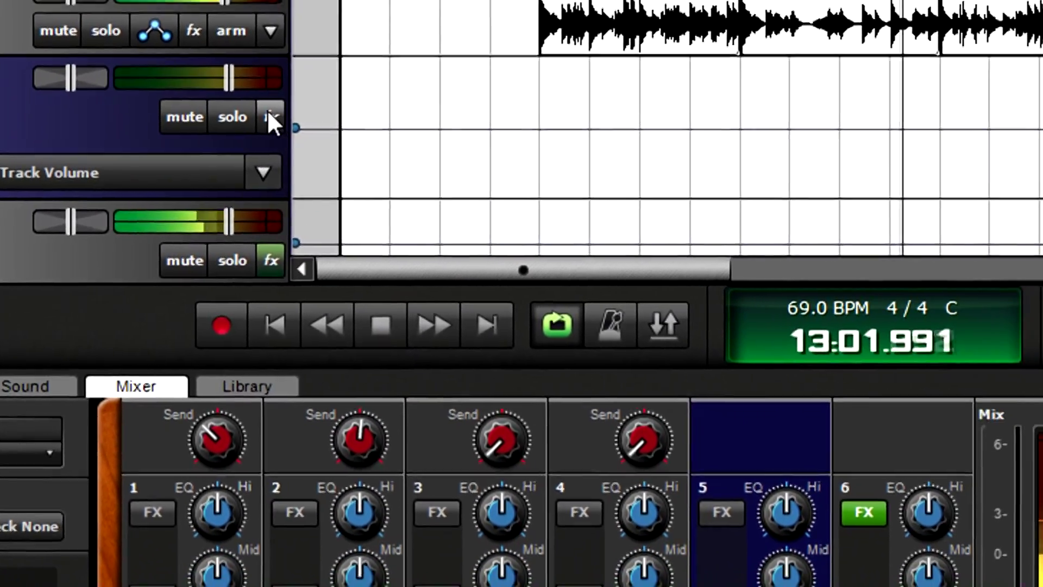
Add an Acoustica Delay to Send 2 and turn its Dry Mix down to 0.
click(355, 105)
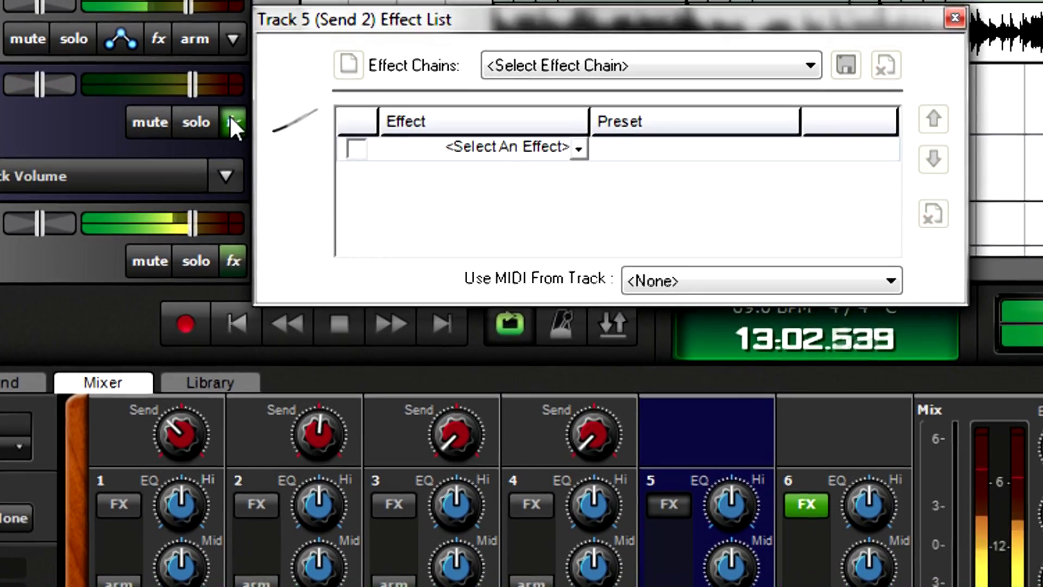
click(577, 148)
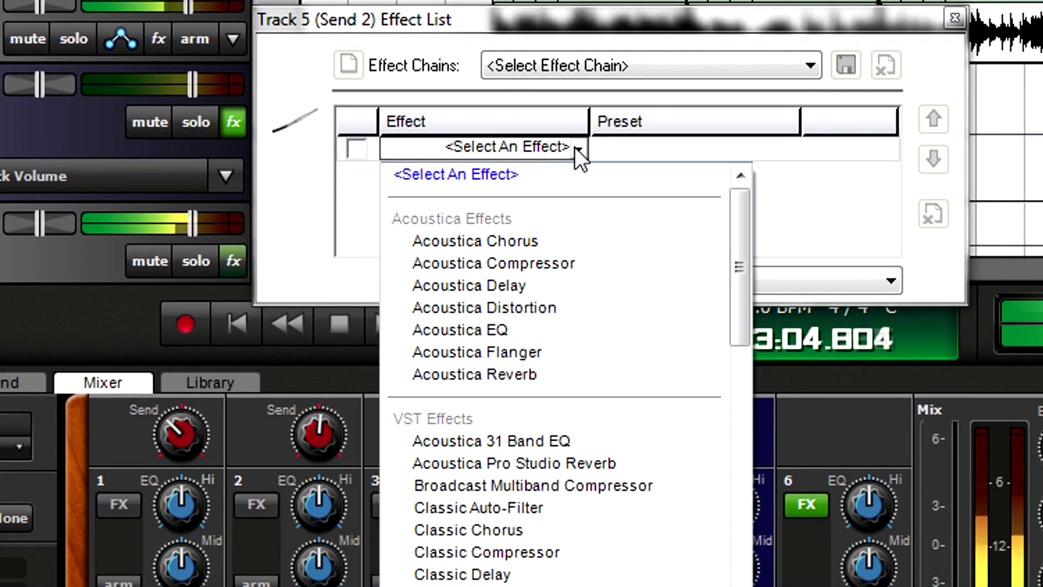
click(580, 289)
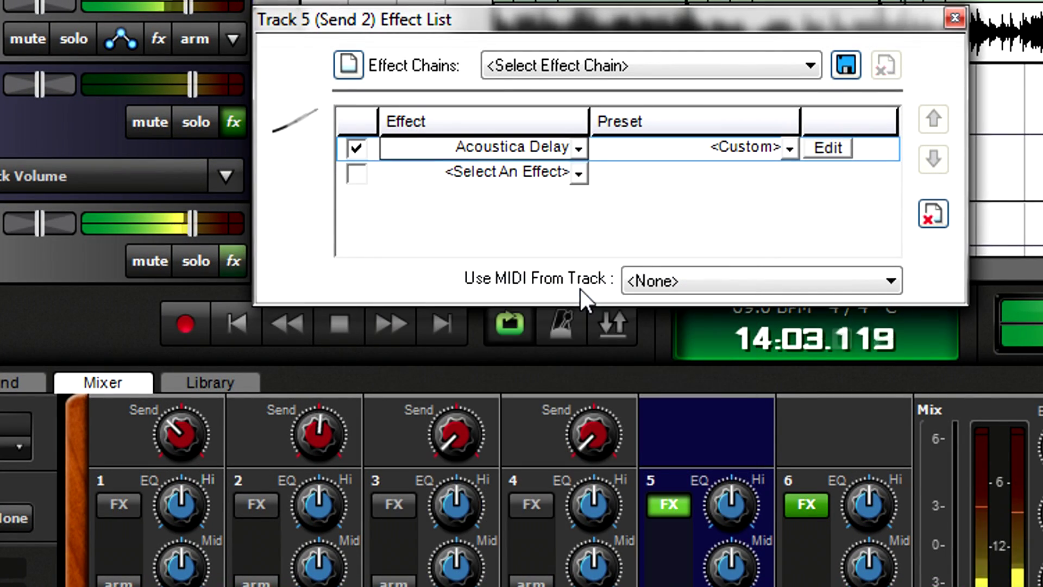
click(827, 148)
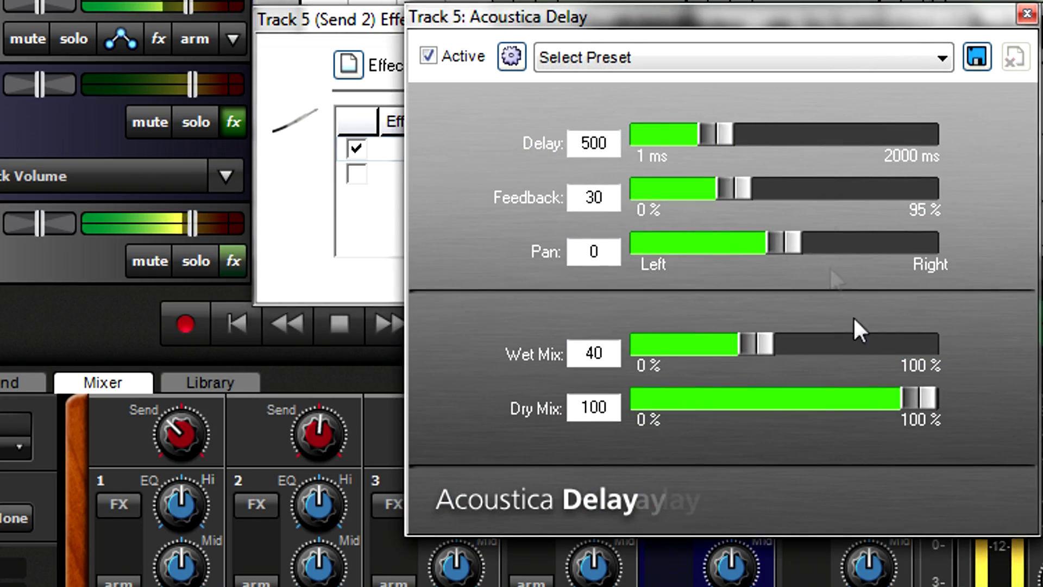
drag(771, 411, 634, 408)
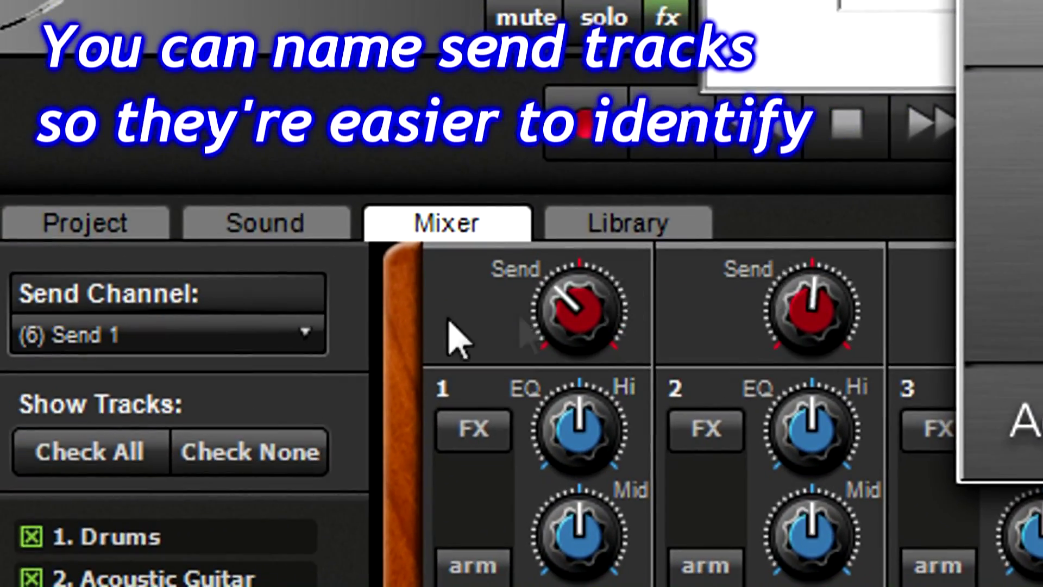
Route track 2 into (5) Send 2 and raise its send level to about 150.
click(308, 330)
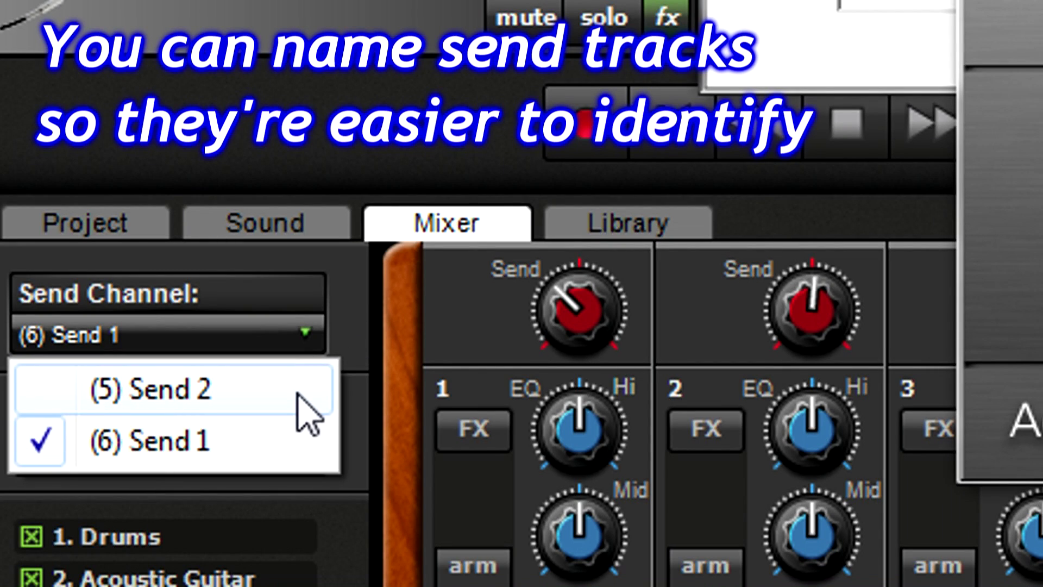
click(307, 390)
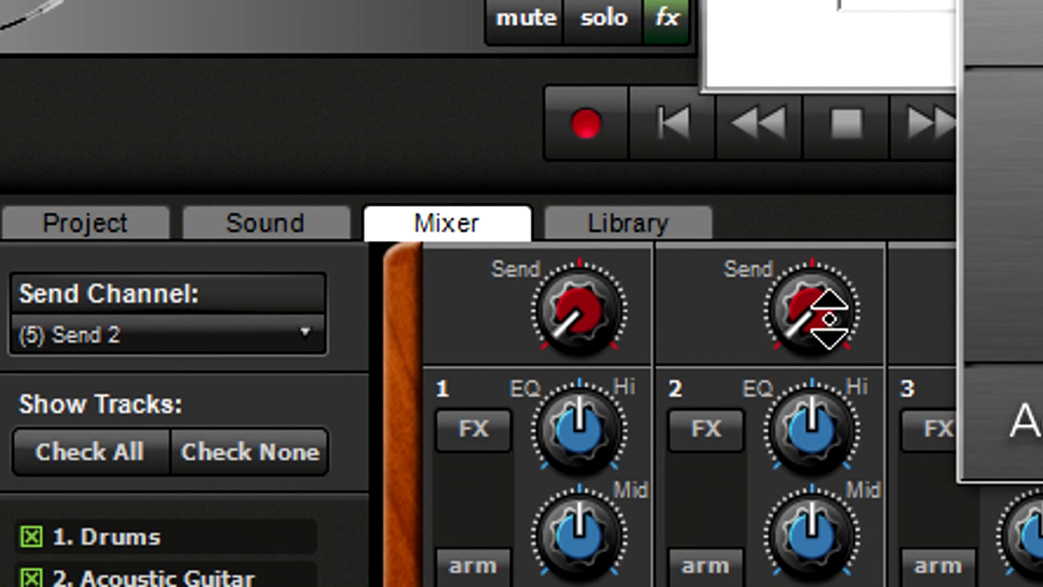
drag(830, 319, 839, 159)
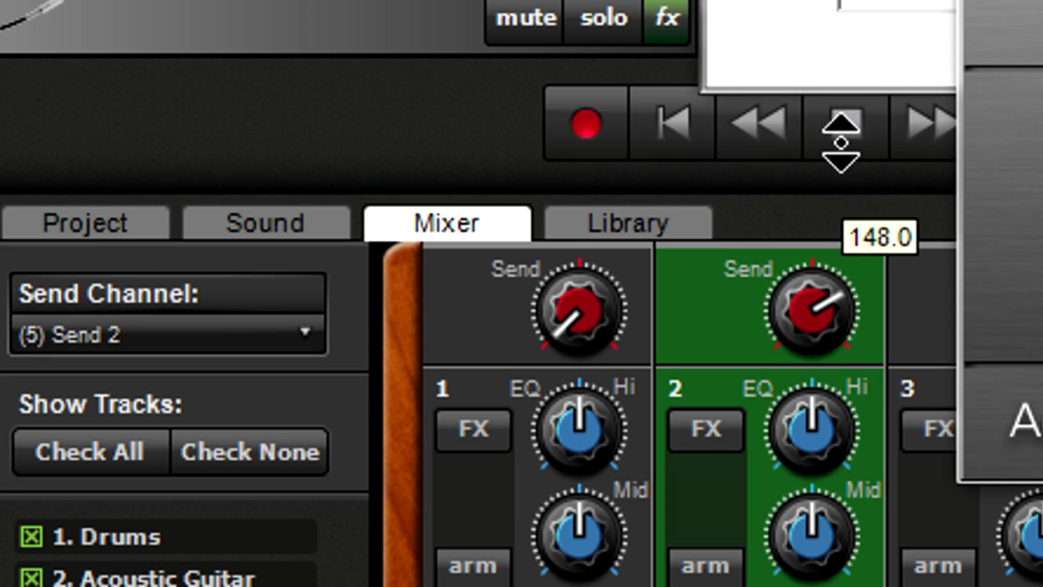
drag(841, 143, 841, 141)
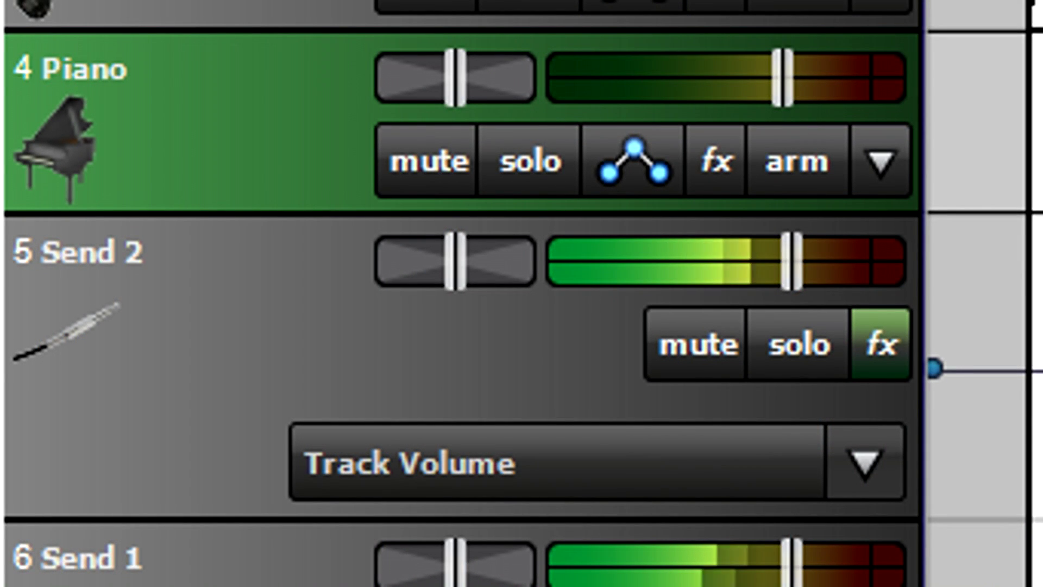
Show the Piano track's (6) Send 1 automation lane and raise its Send 1 level to 64.
click(630, 179)
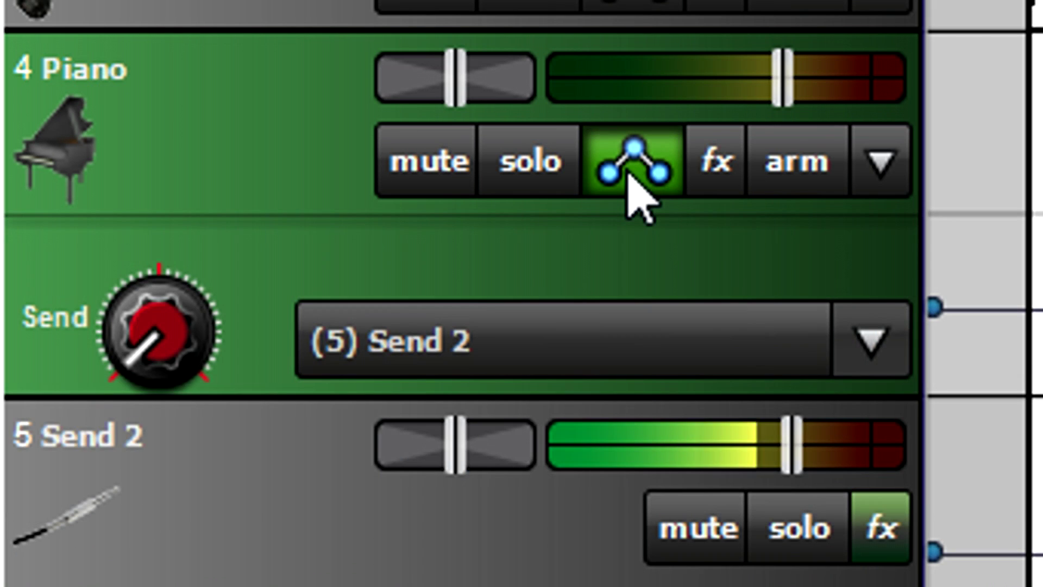
click(864, 345)
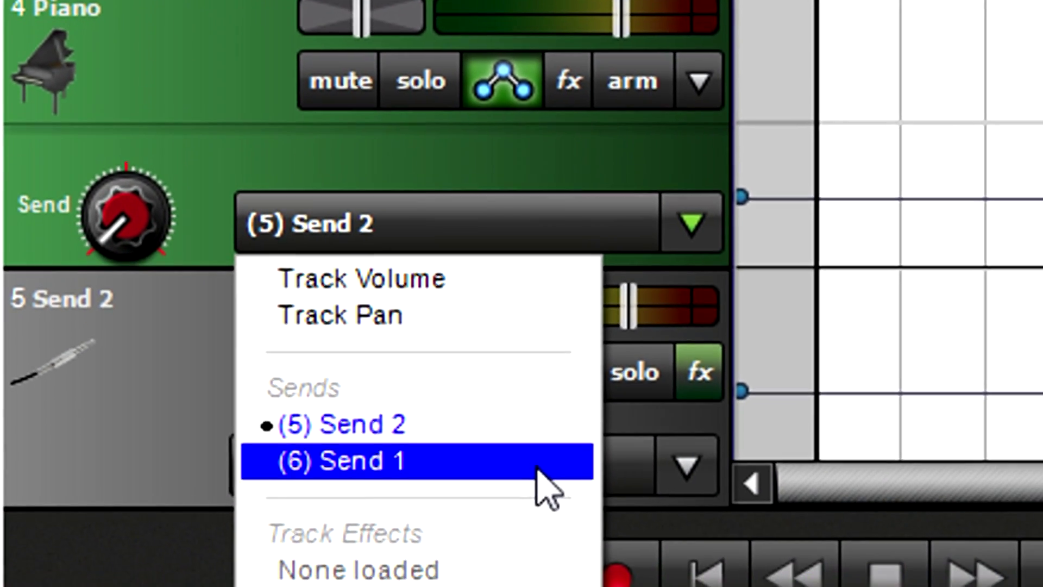
click(586, 512)
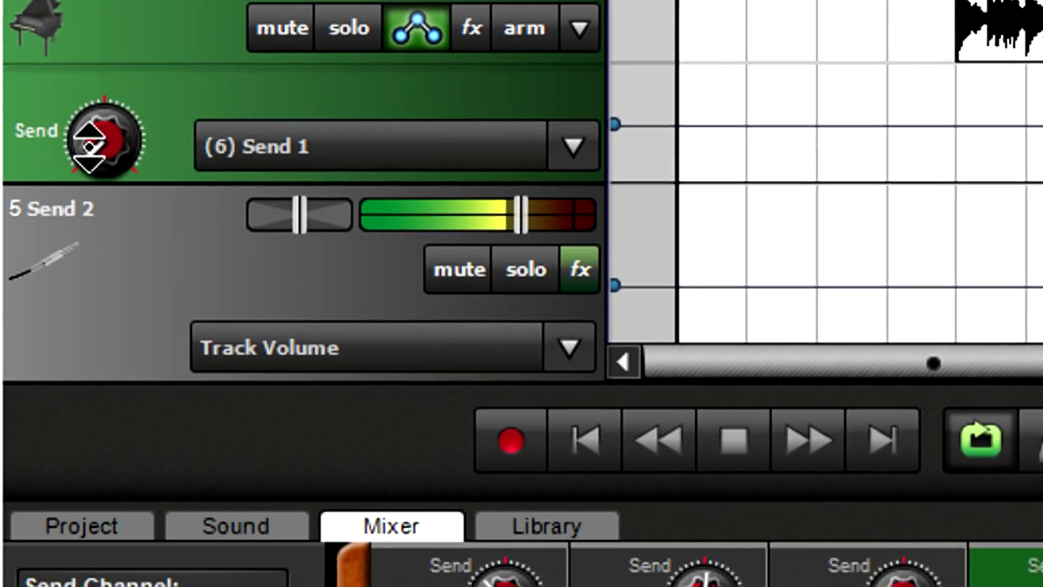
drag(89, 147, 76, 88)
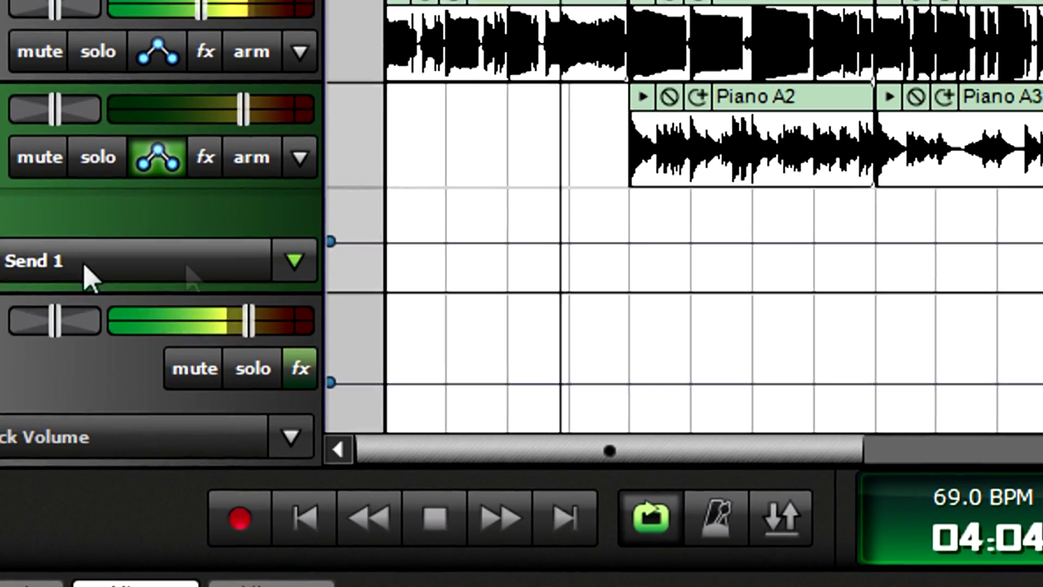
Draw Send 1 automation points that dip the level, rise again, then fall toward zero.
click(443, 242)
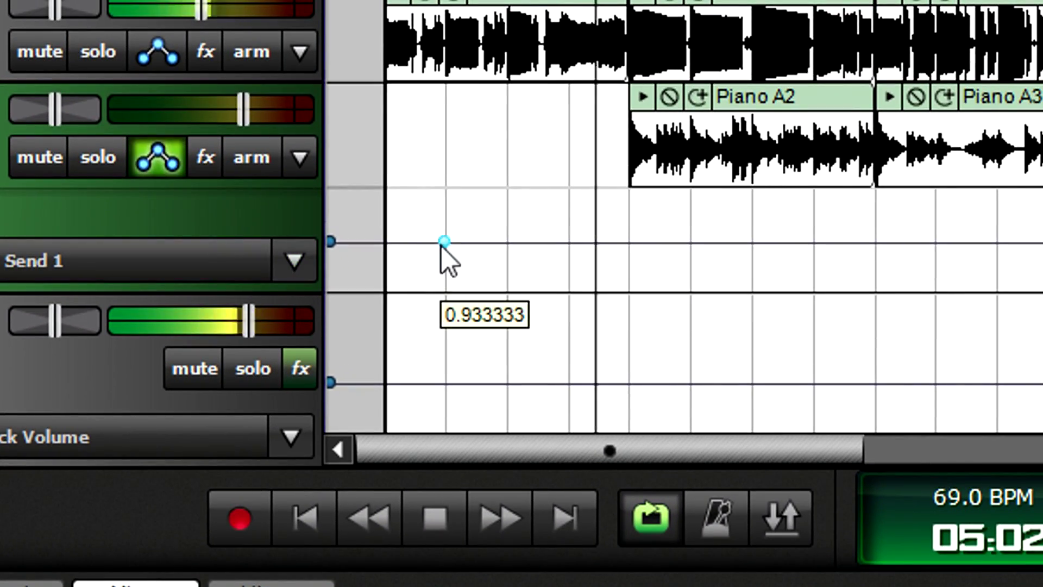
drag(549, 250, 555, 294)
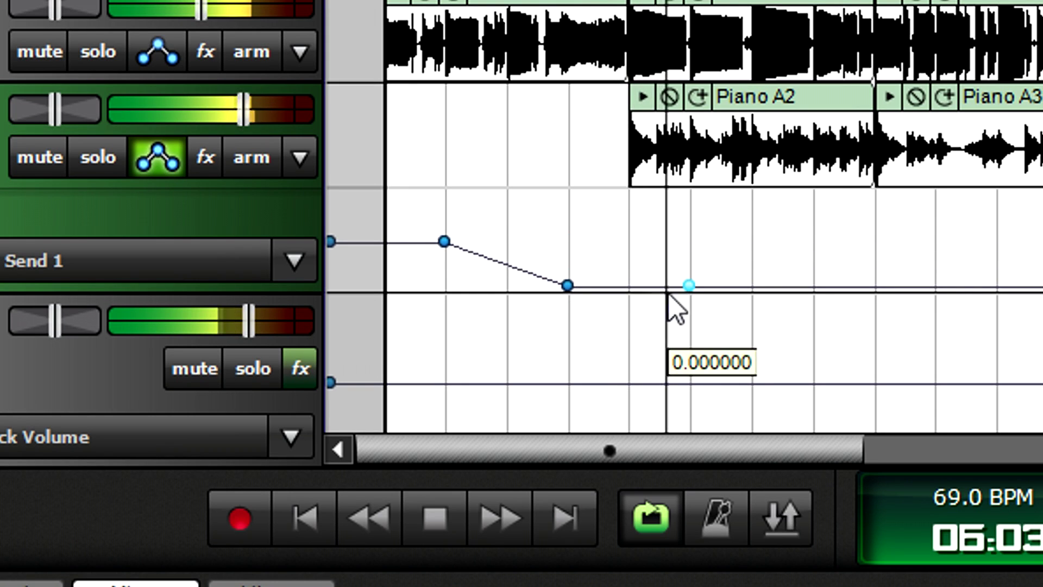
drag(668, 296, 697, 257)
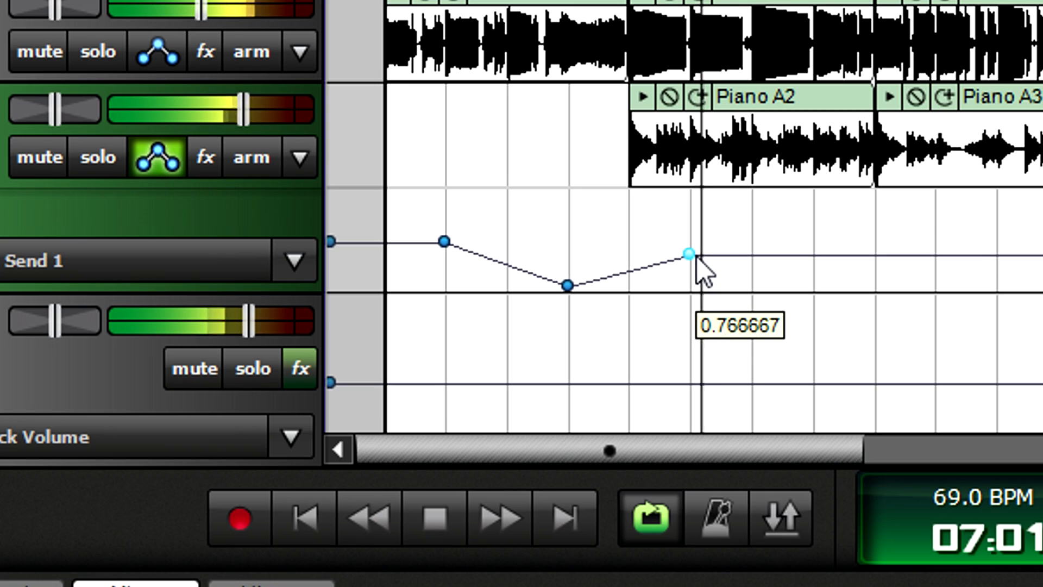
drag(783, 260, 842, 299)
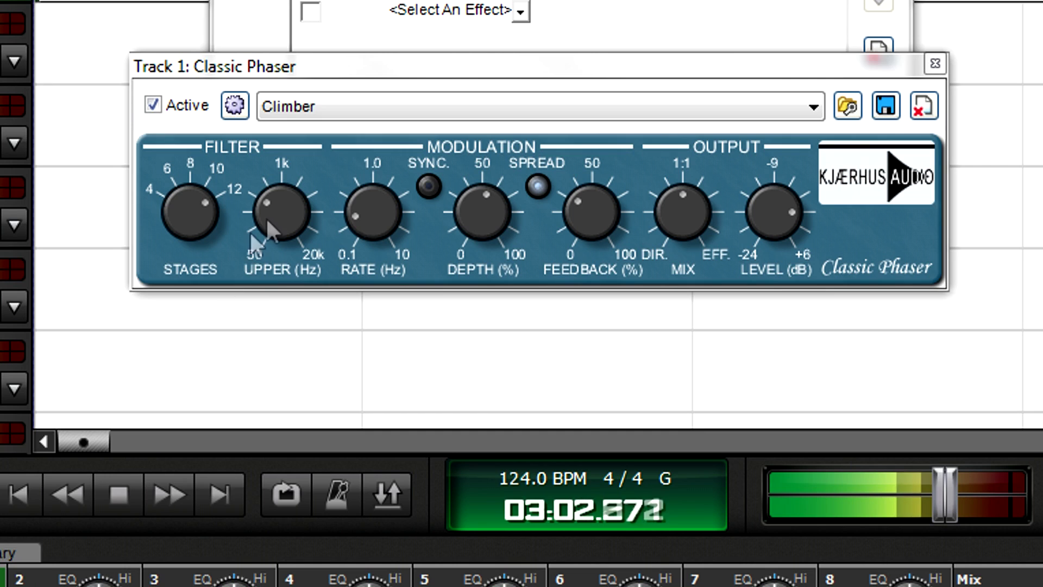
Raise the phaser's UPPER frequency to about 1432.6 Hz and save it as preset 'Guitar'.
drag(266, 219, 277, 169)
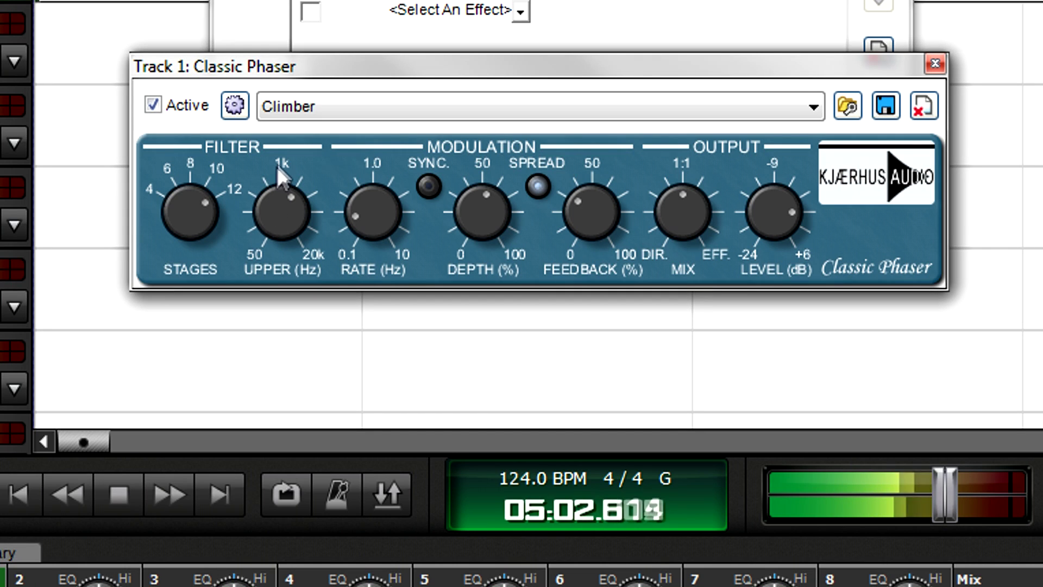
click(885, 106)
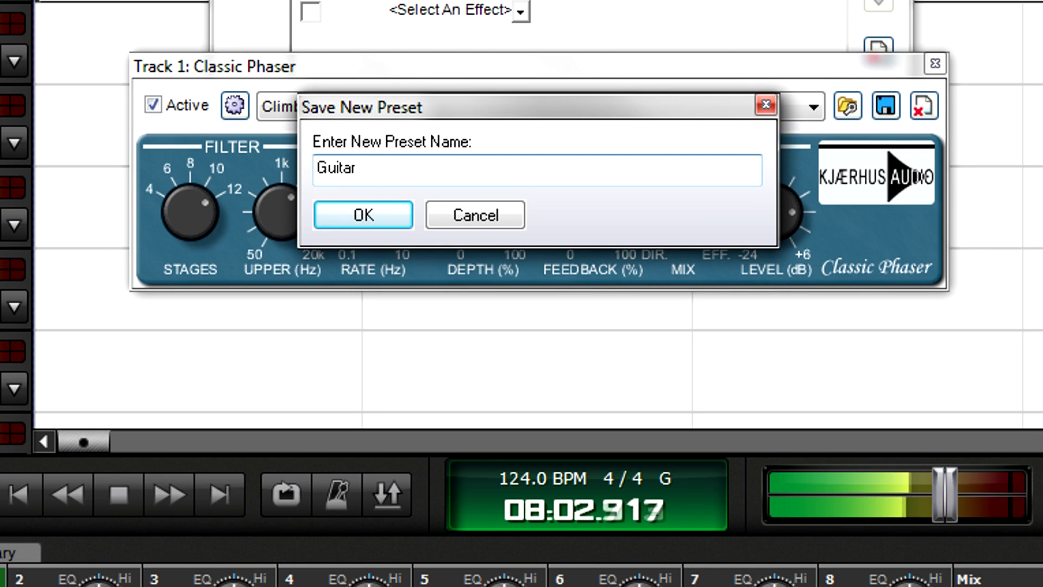
click(344, 215)
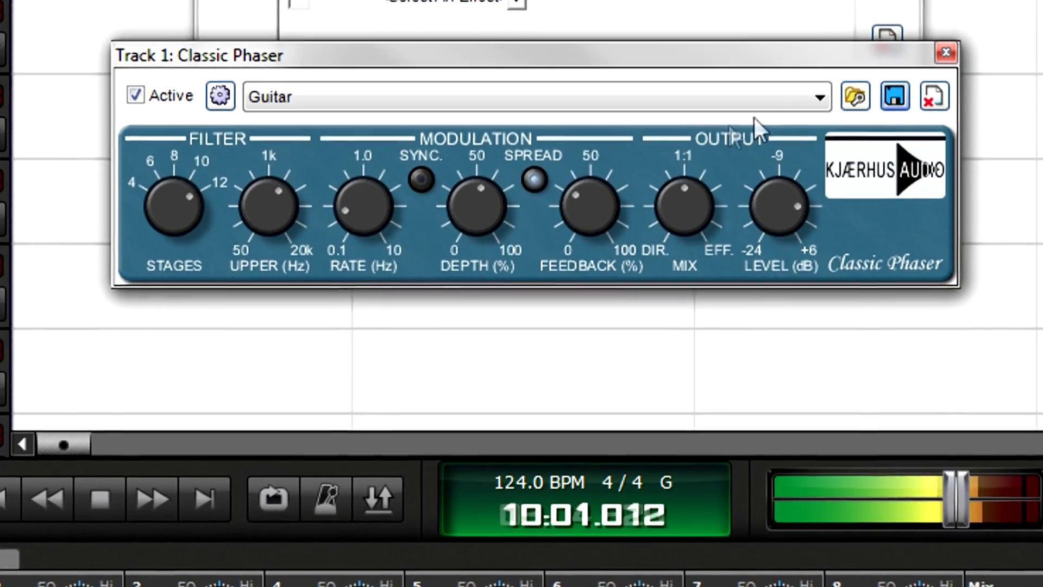
click(819, 97)
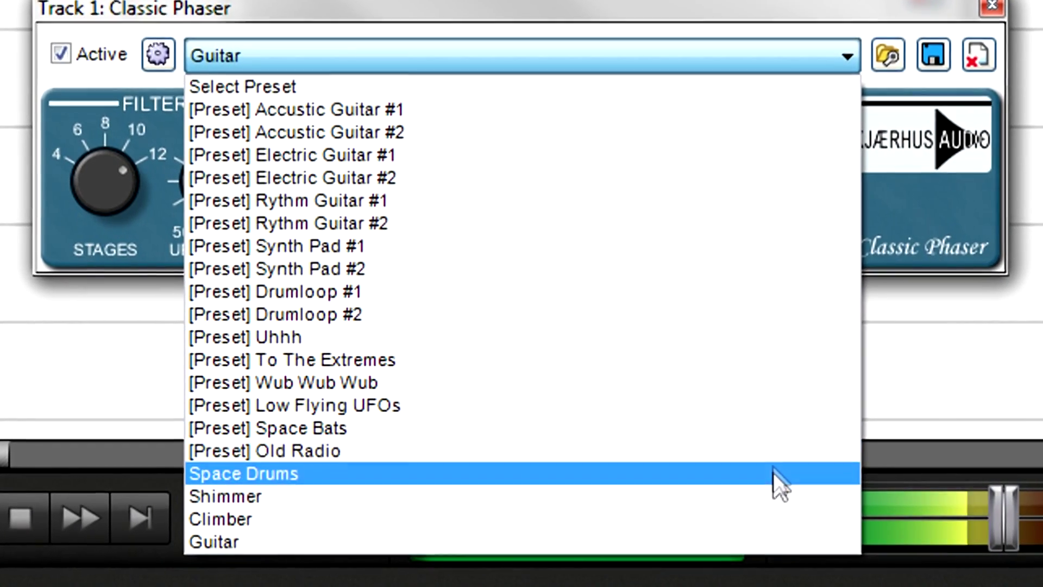
Load the Space Drums phaser preset and delete it, confirming the removal.
click(778, 478)
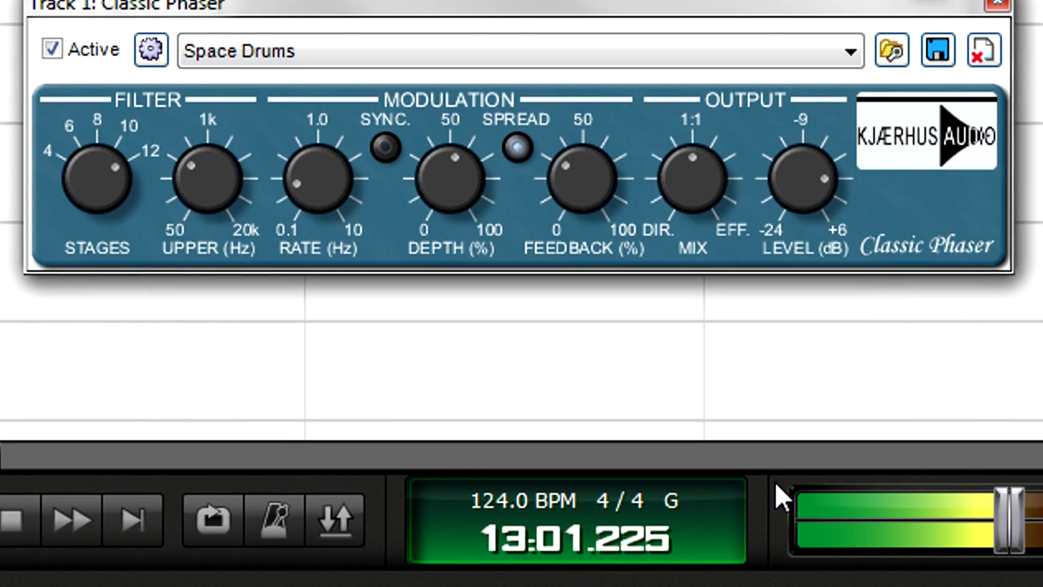
click(975, 49)
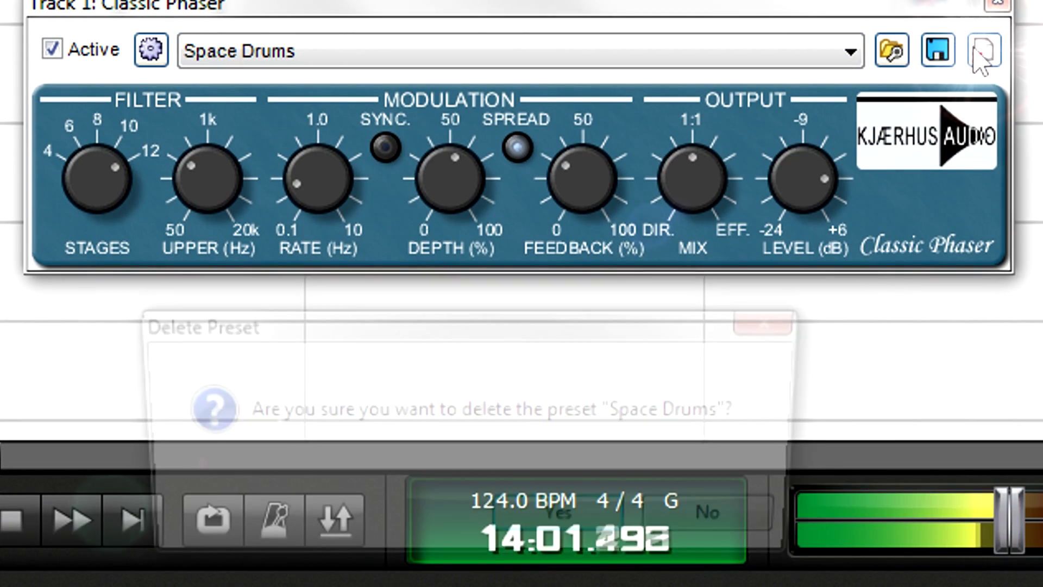
click(549, 522)
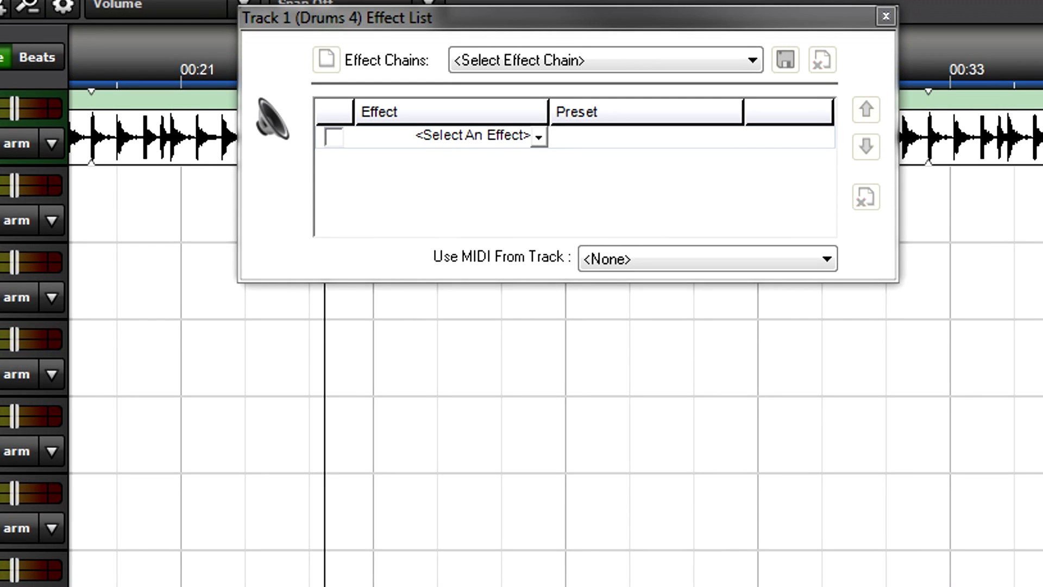
Add Acoustica EQ, Compressor, Delay and Reverb to Track 1's effect slots in order.
click(538, 138)
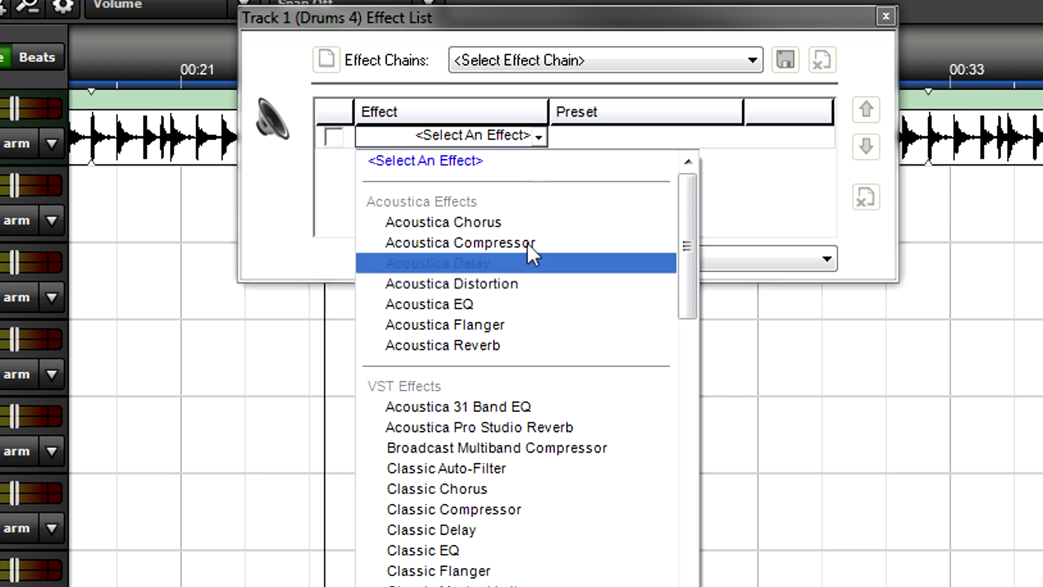
click(518, 306)
click(538, 160)
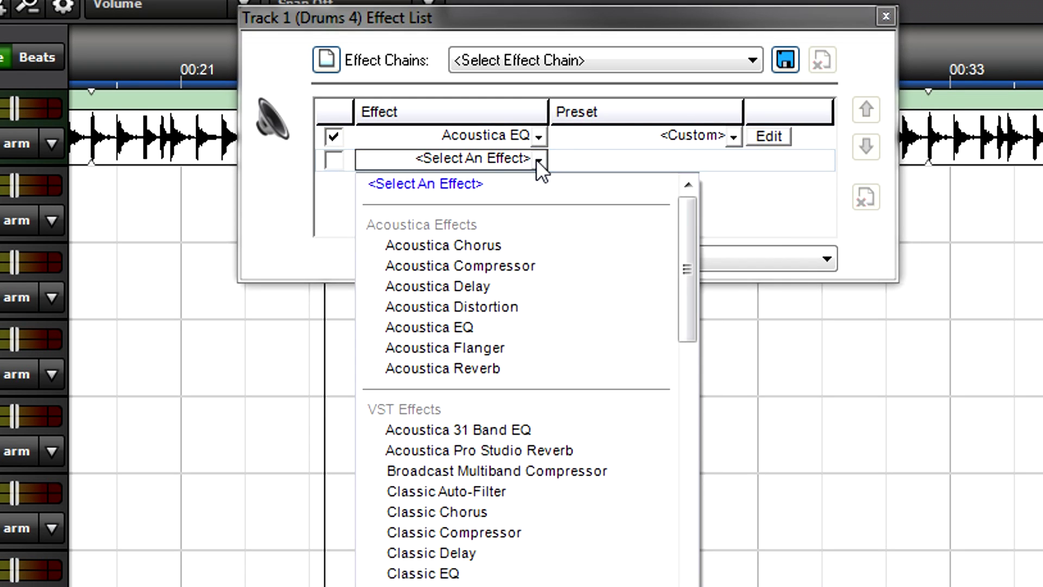
click(531, 255)
click(539, 183)
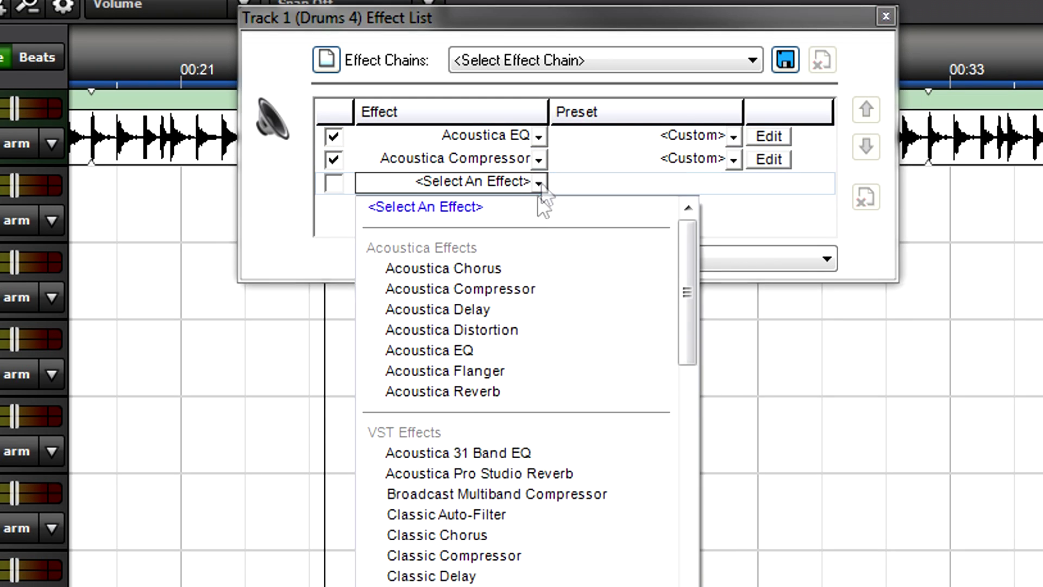
click(523, 305)
click(539, 208)
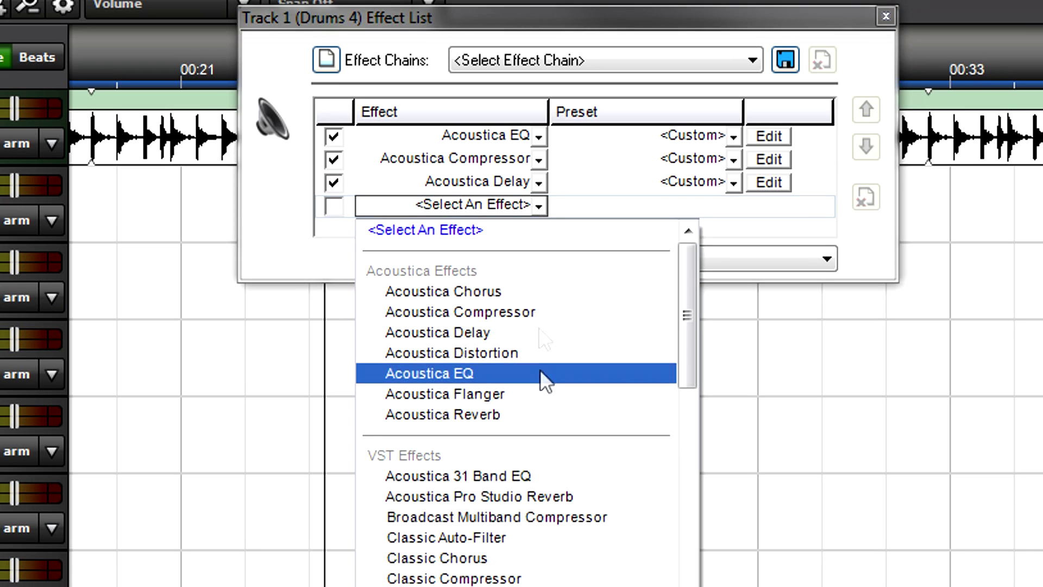
click(538, 435)
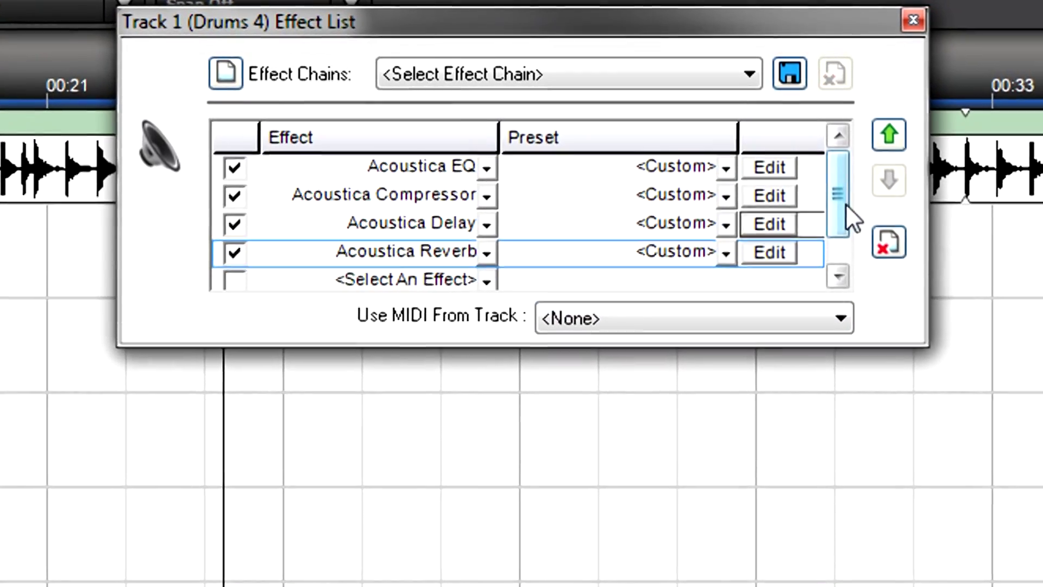
Move Acoustica Reverb up to the top of the chain, then back down to last.
drag(846, 203, 854, 178)
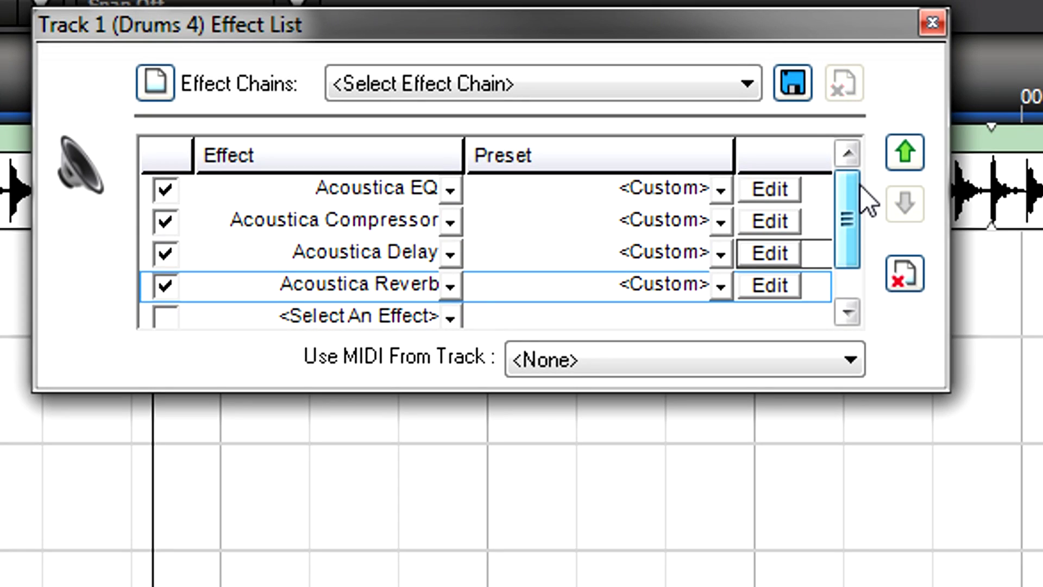
click(904, 155)
click(904, 156)
click(904, 156)
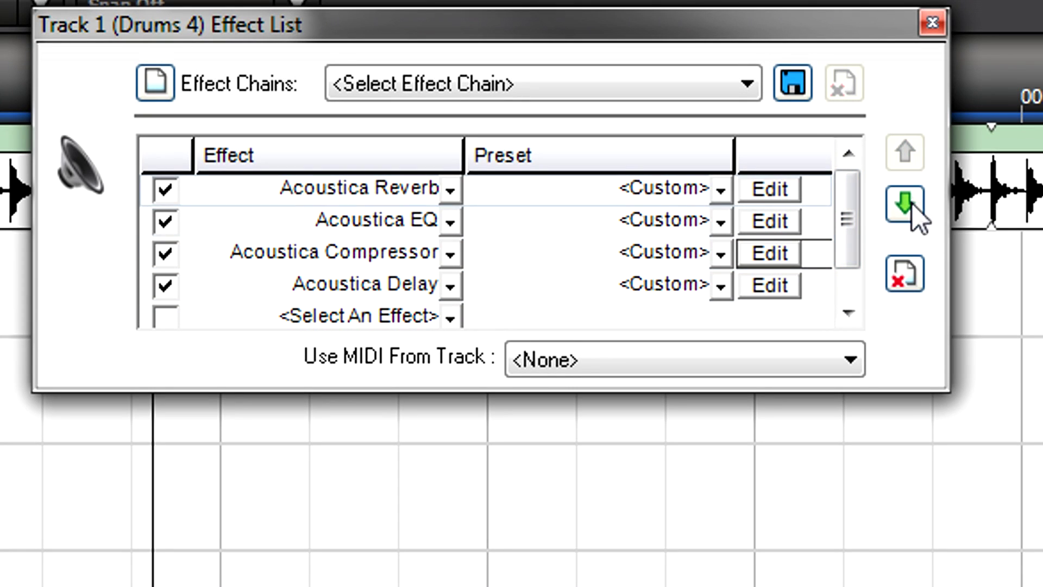
click(912, 206)
click(911, 207)
click(912, 206)
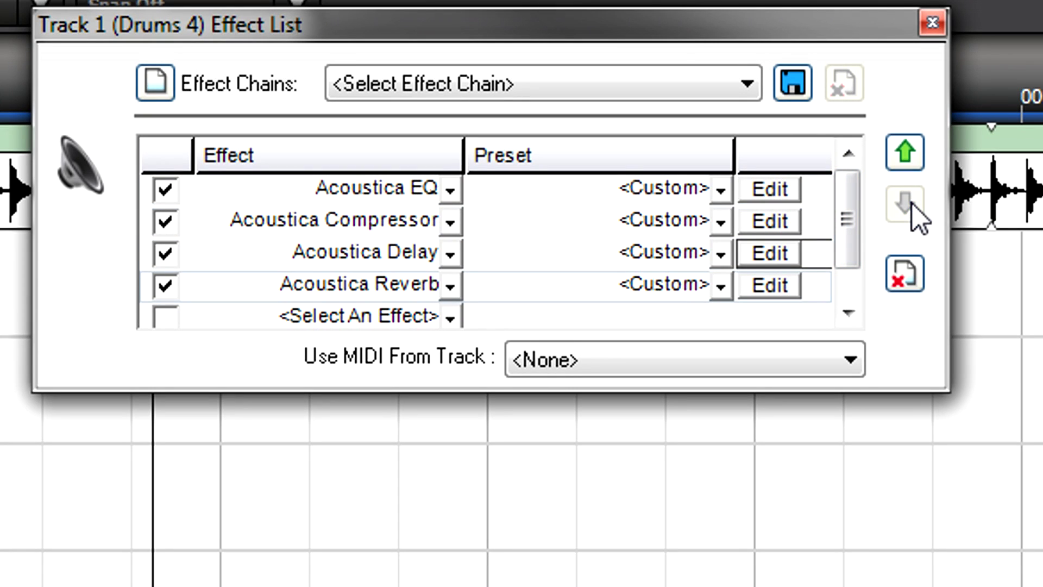
Save the current four effects as a new effect chain named 'Cool Guitar'.
click(747, 86)
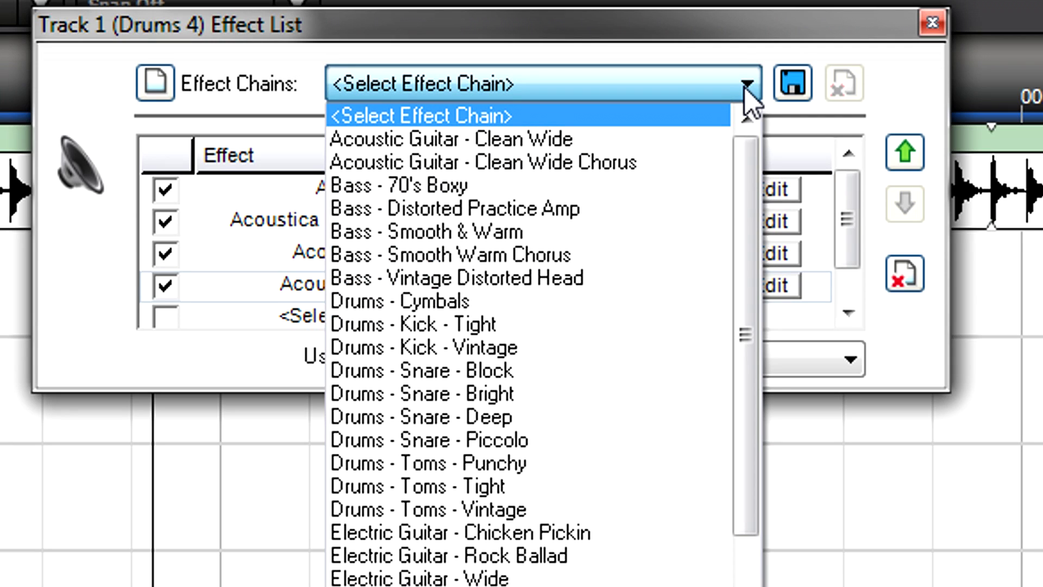
click(748, 86)
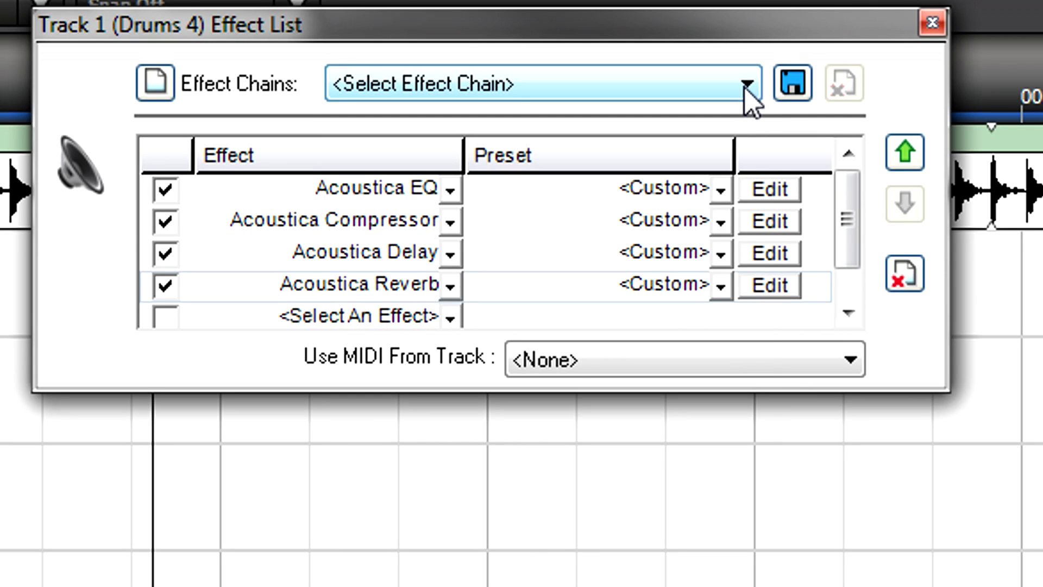
click(793, 86)
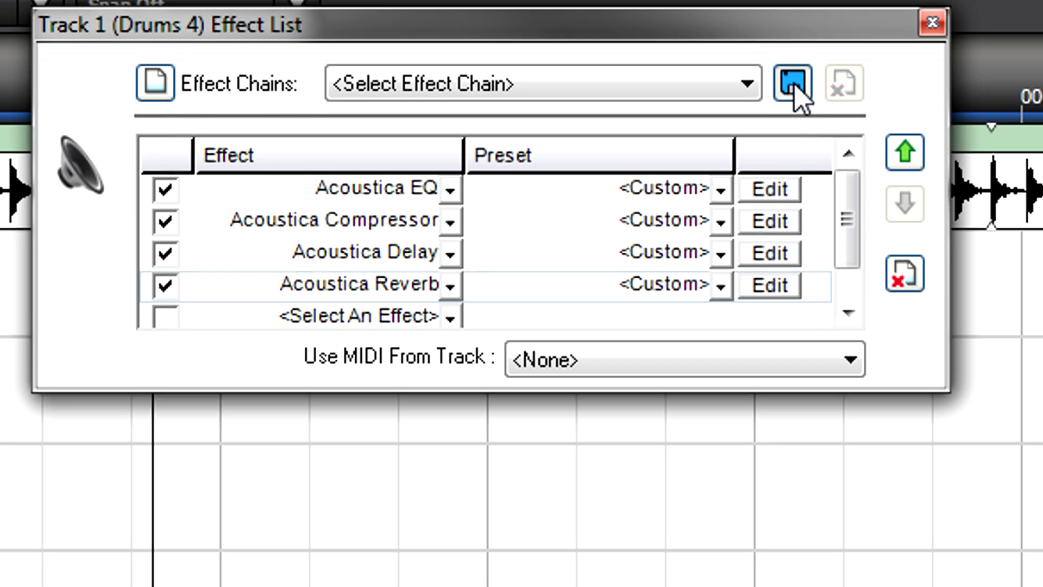
text(Cool Guitar)
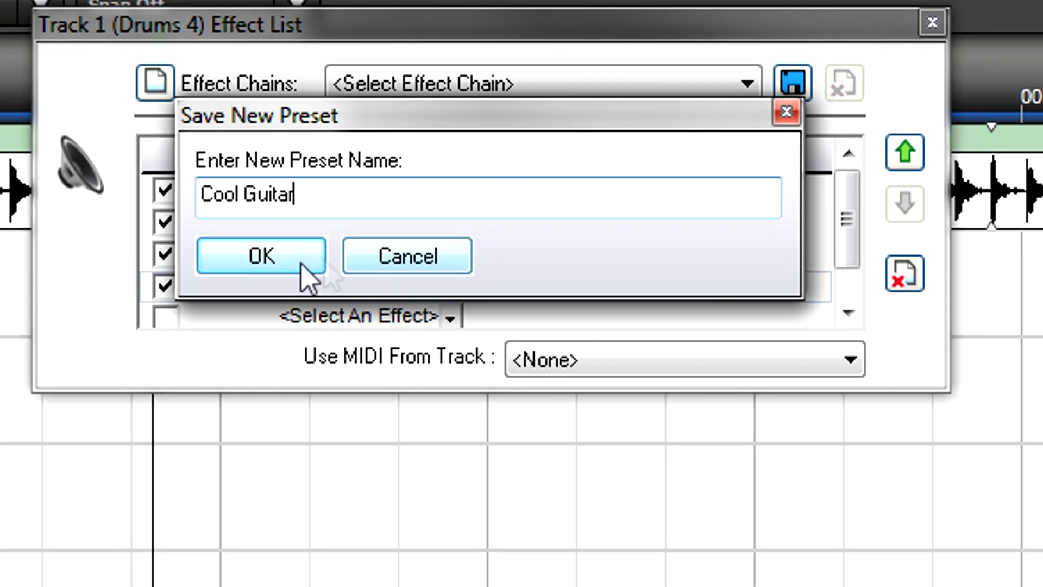
click(303, 265)
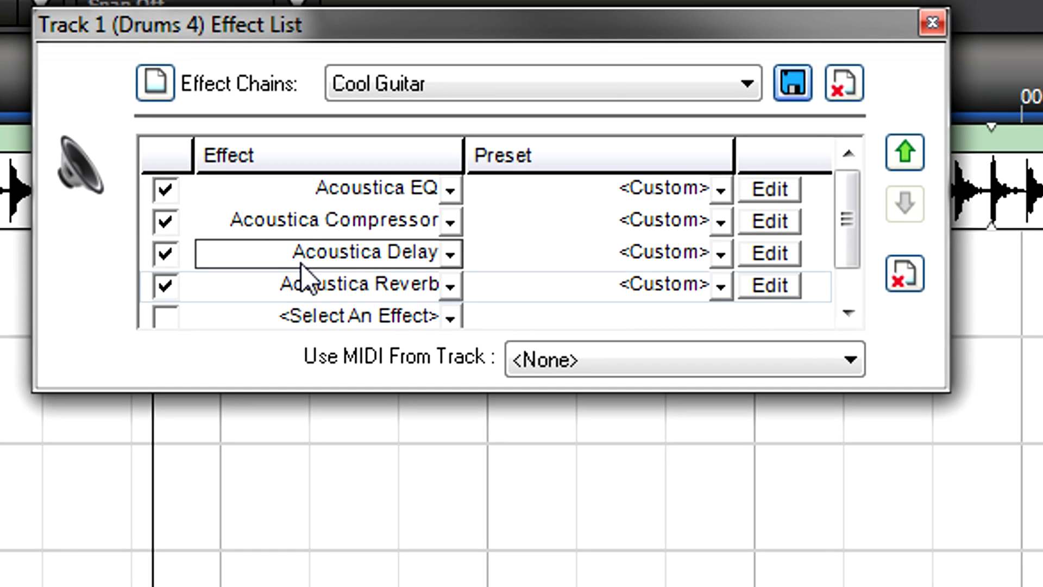
Select Cool Guitar in the Effect Chains list and start removing it.
click(748, 83)
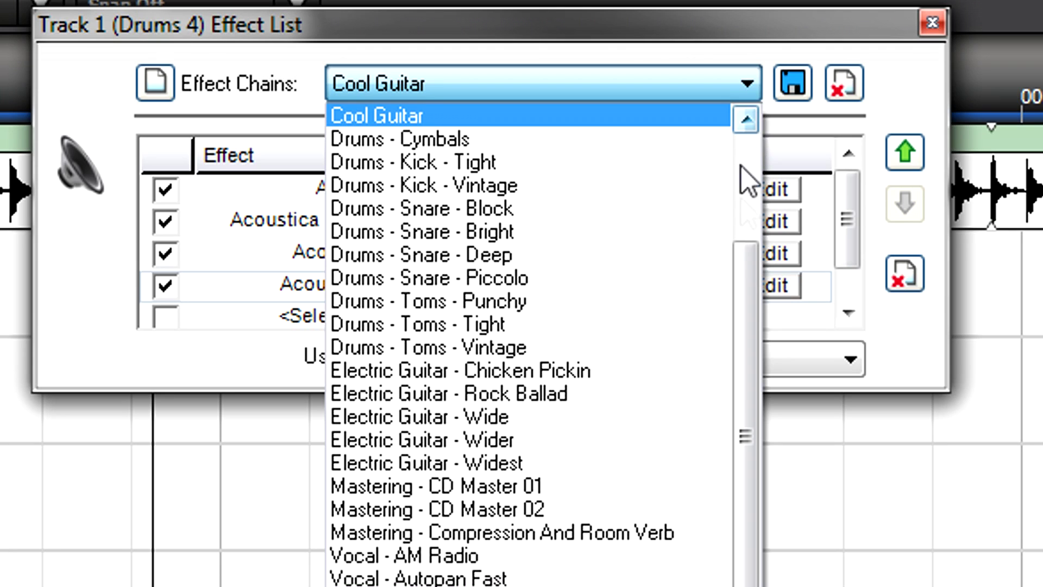
drag(746, 250, 750, 121)
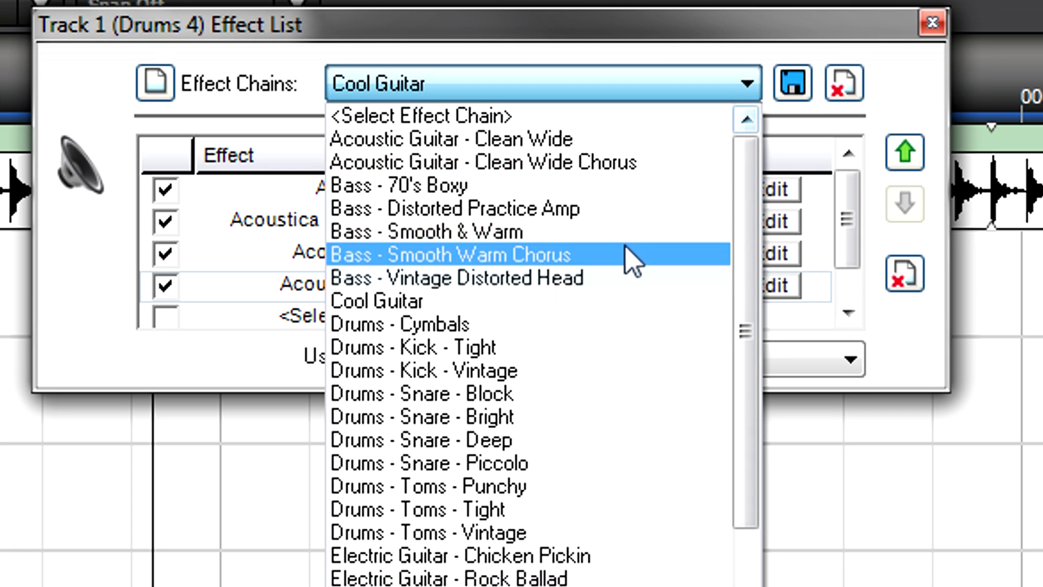
click(468, 302)
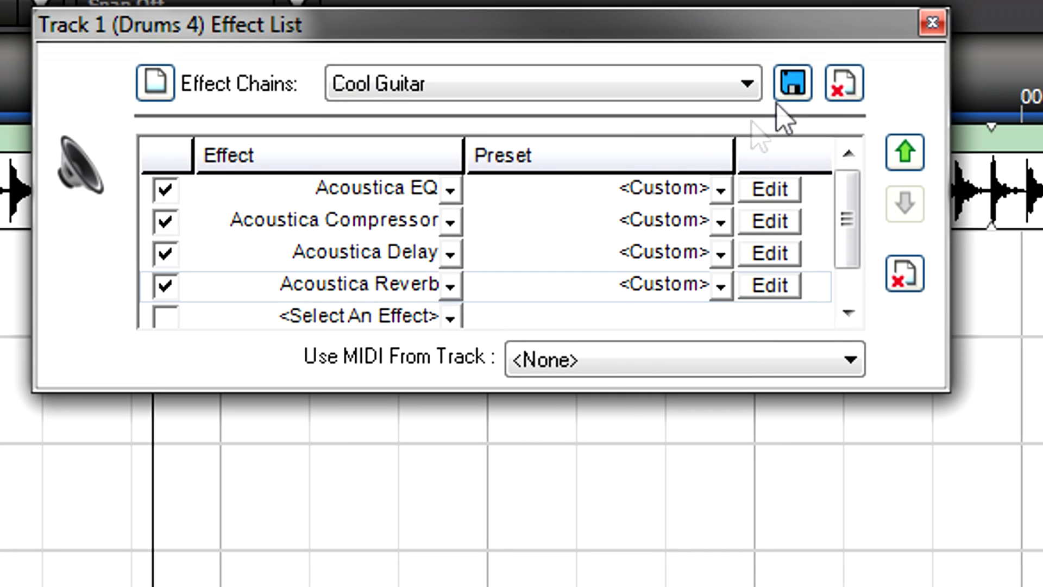
click(844, 86)
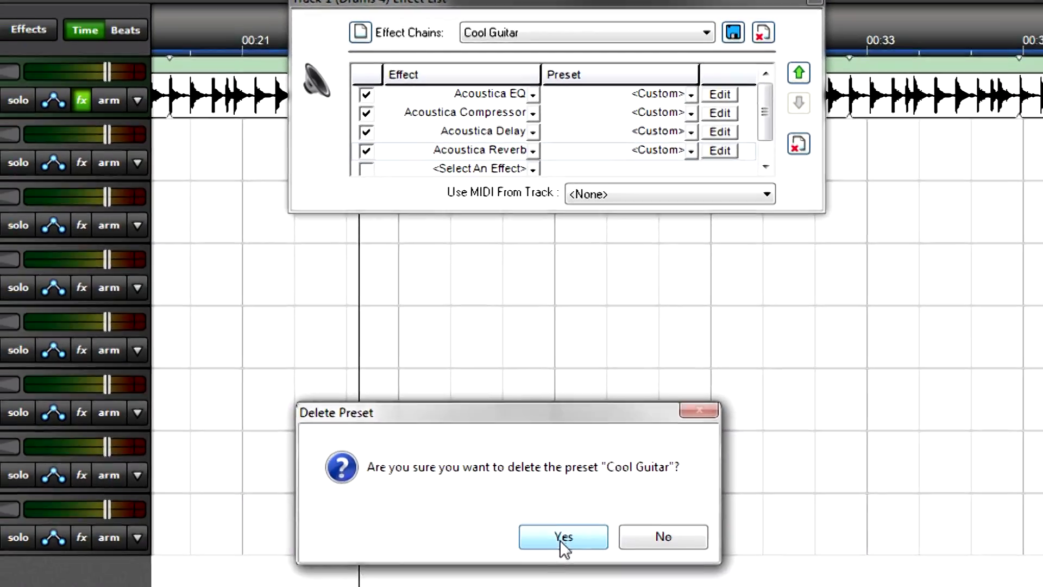
Confirm deleting Cool Guitar, then add a Classic Auto-Filter with envelope follower depth -60.
click(561, 536)
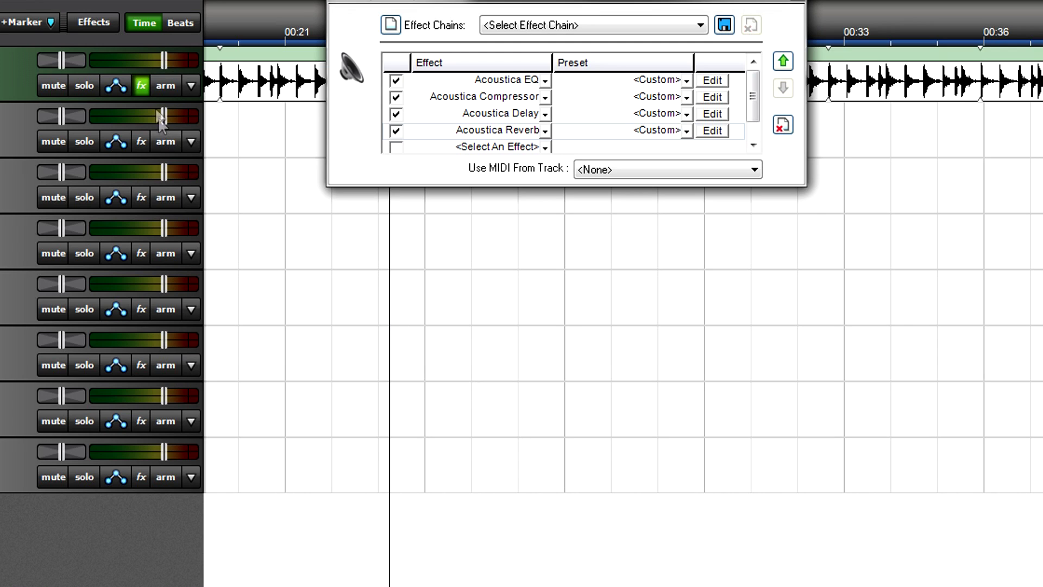
click(143, 84)
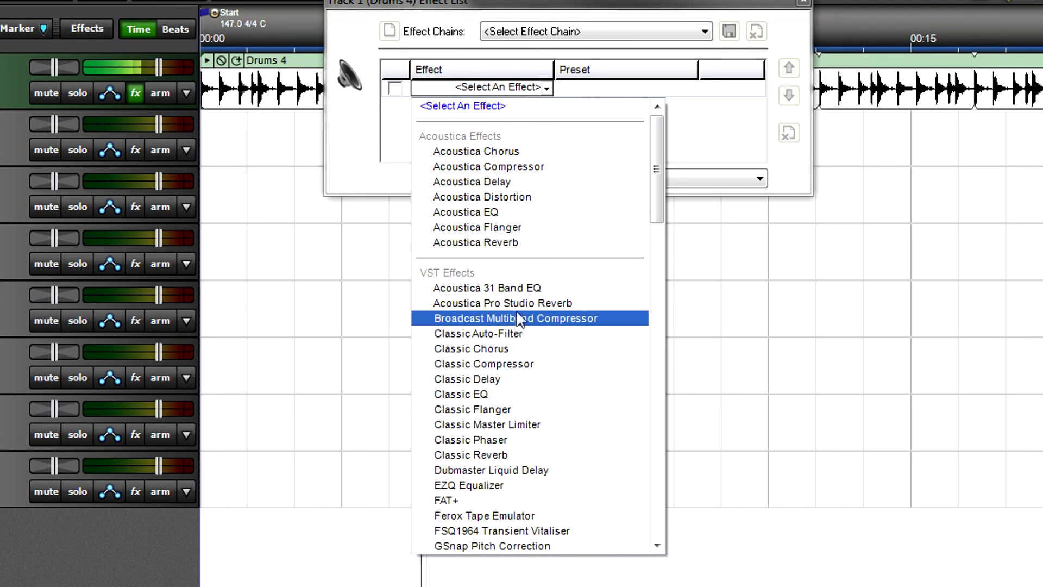
click(508, 333)
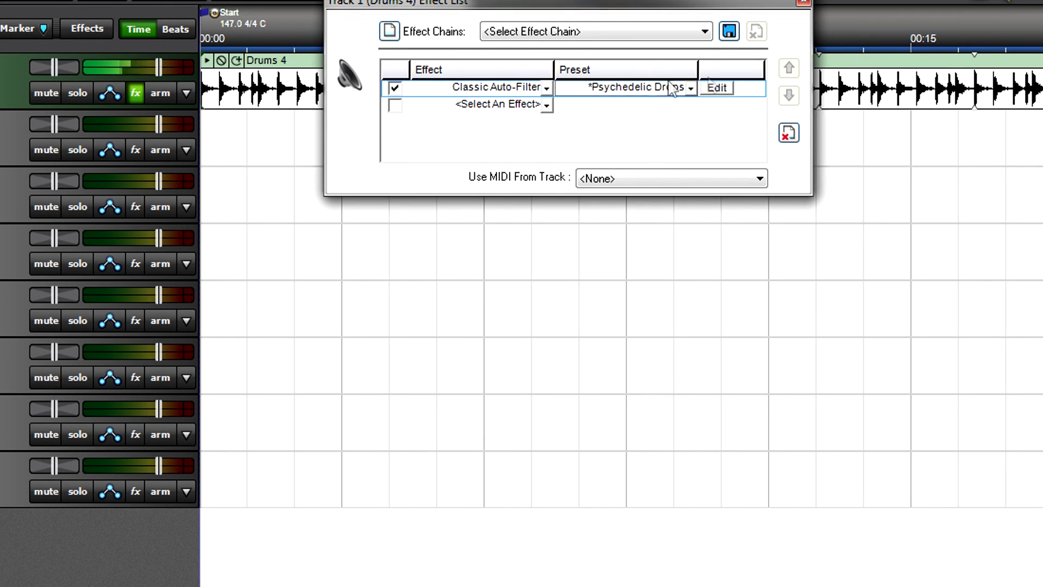
click(717, 88)
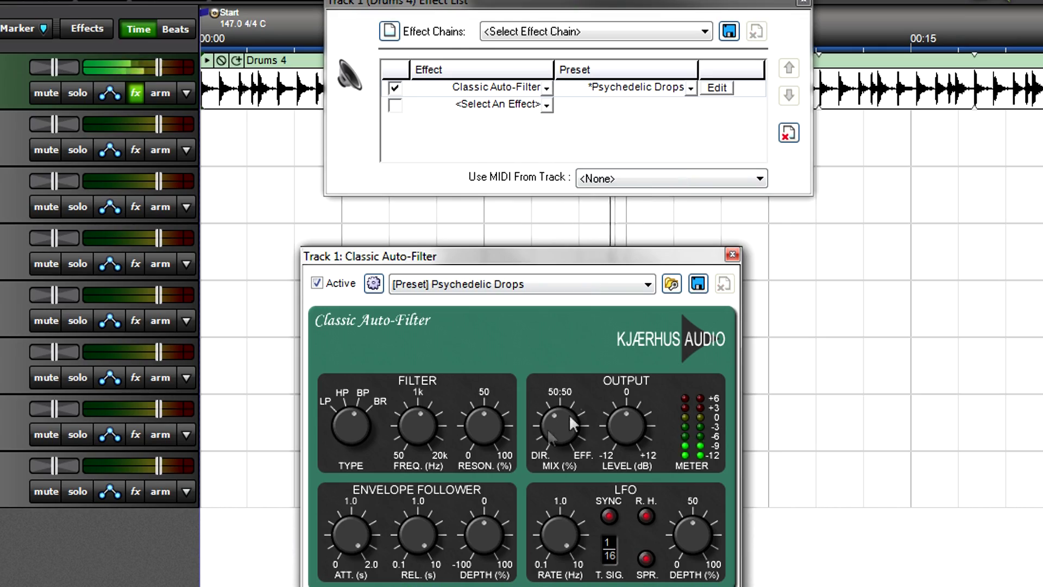
drag(486, 517, 478, 547)
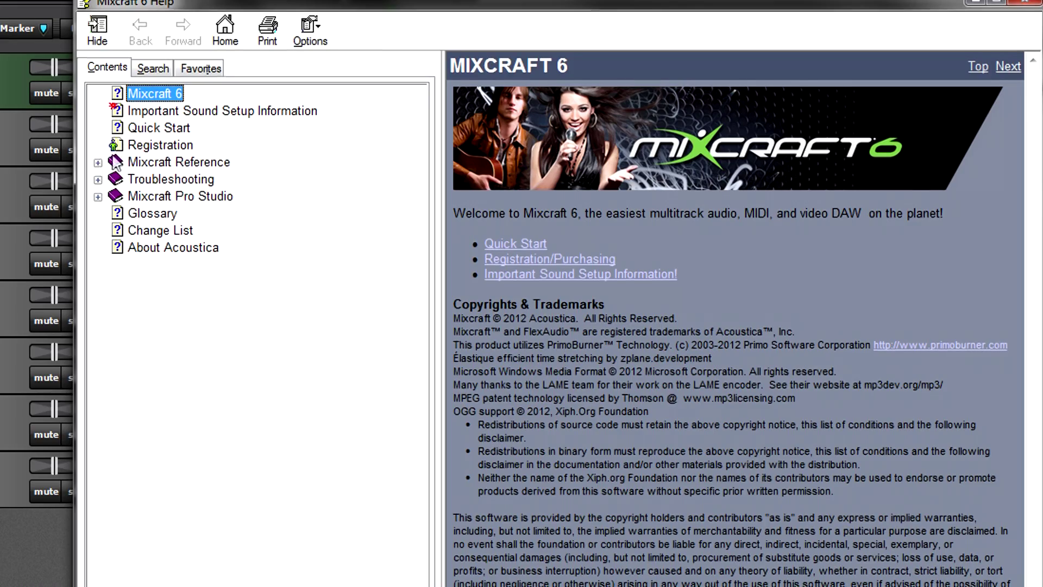
Open the help's Mixcraft Reference > Effects Included In Mixcraft > Classic Auto-Filter entry.
click(95, 158)
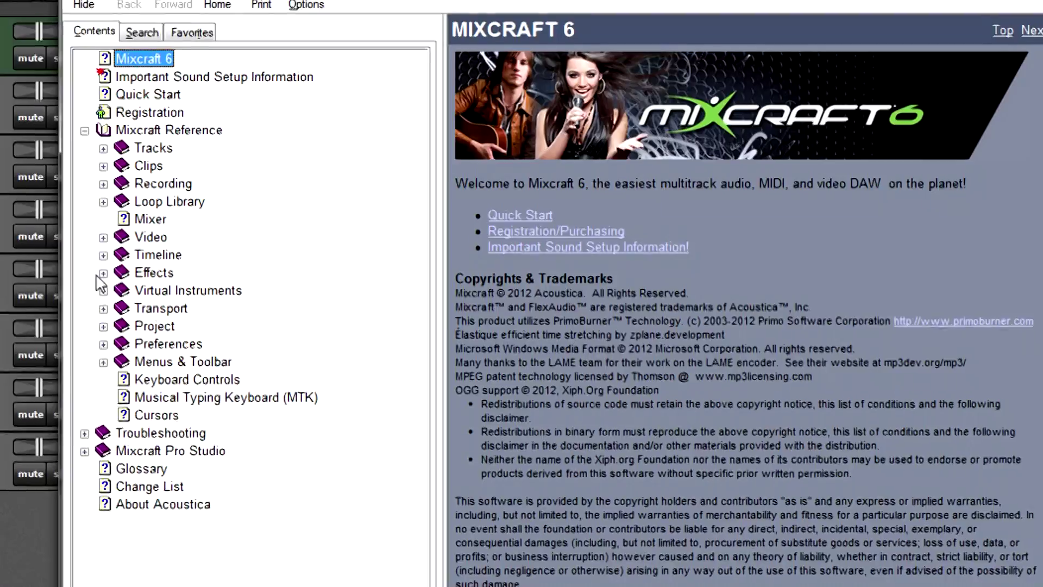
click(103, 273)
click(163, 291)
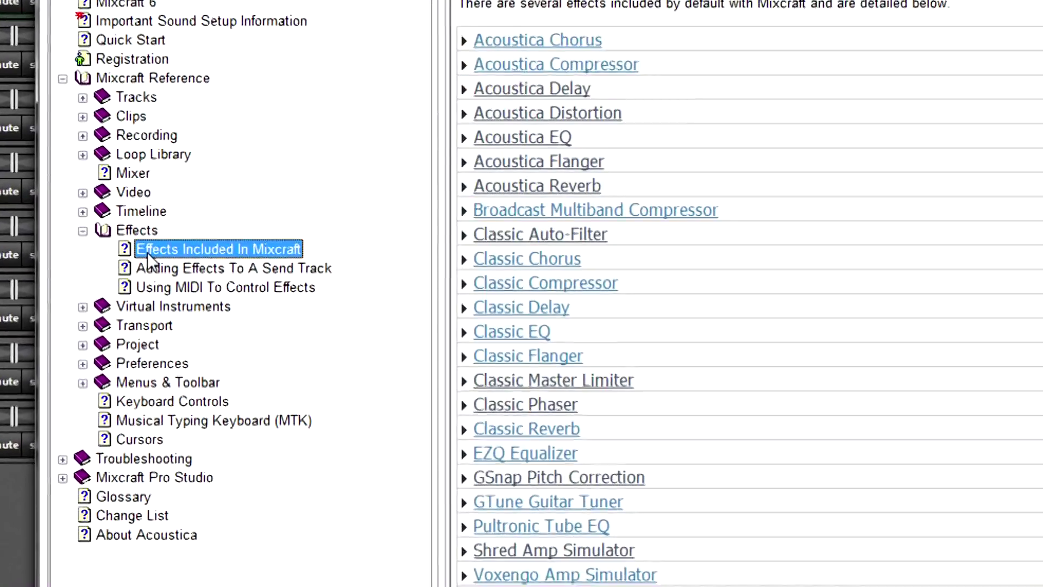
click(540, 219)
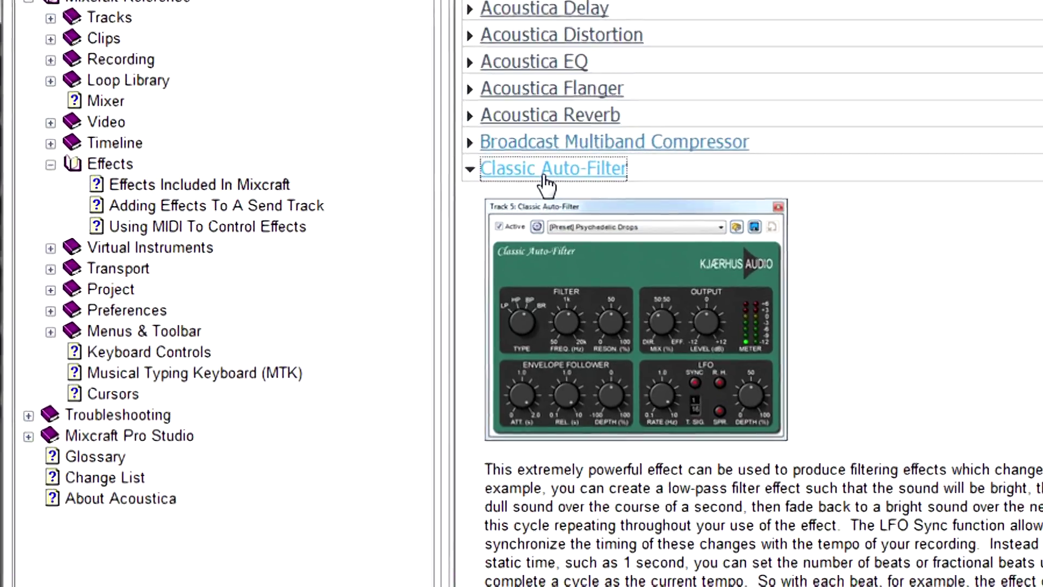